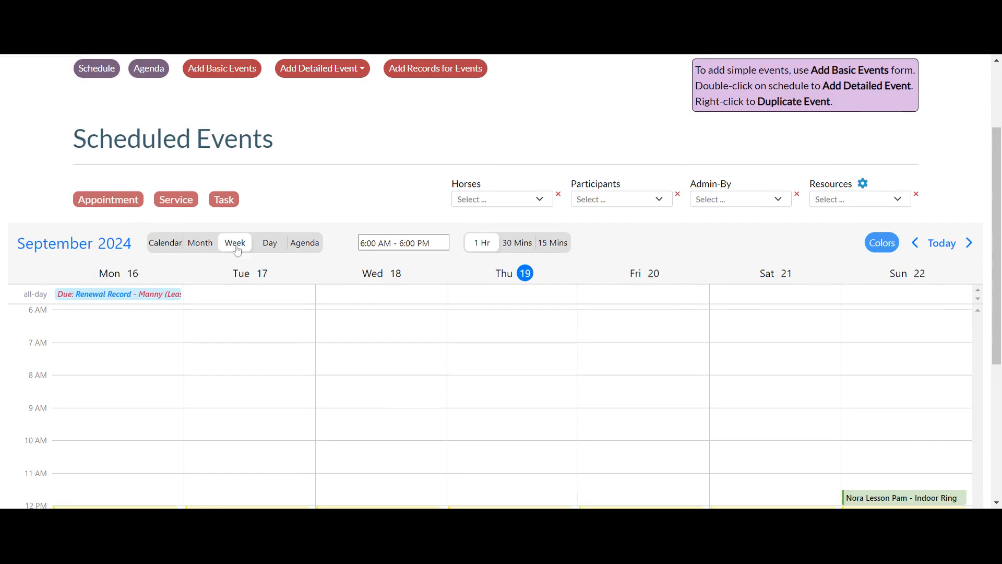
- Preview the schedule's day view and 30-minute intervals, then return to the week view with 1-hour intervals
{"action": "left_click", "coordinate": [271, 246]}
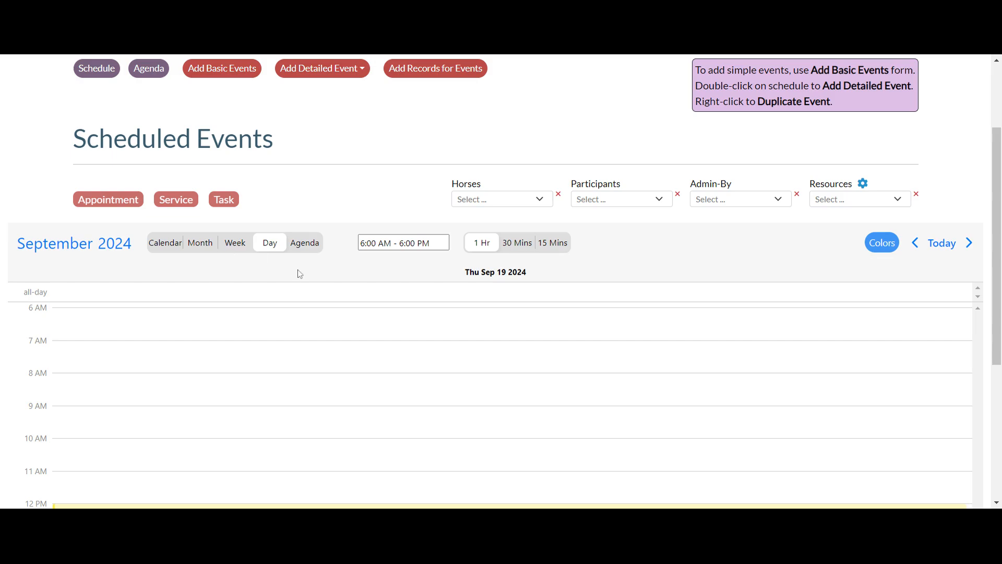
{"action": "left_click", "coordinate": [235, 248]}
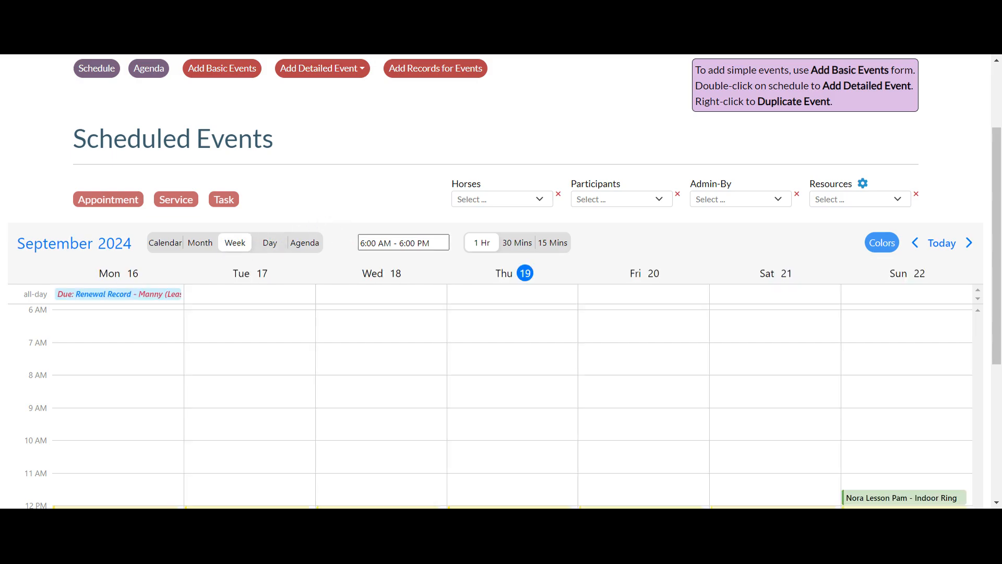
{"action": "left_click_drag", "start_coordinate": [360, 242], "coordinate": [429, 243]}
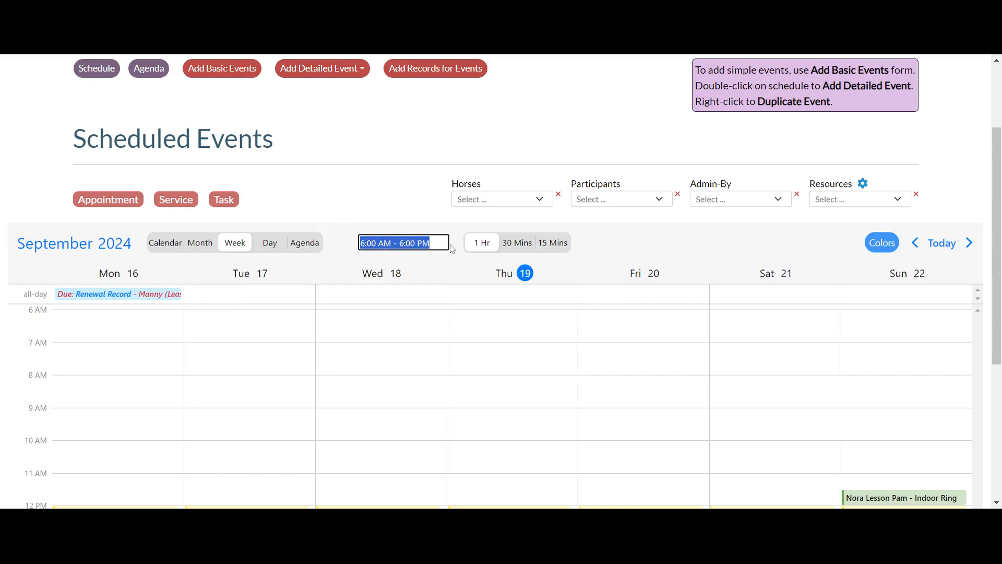
{"action": "left_click", "coordinate": [383, 213]}
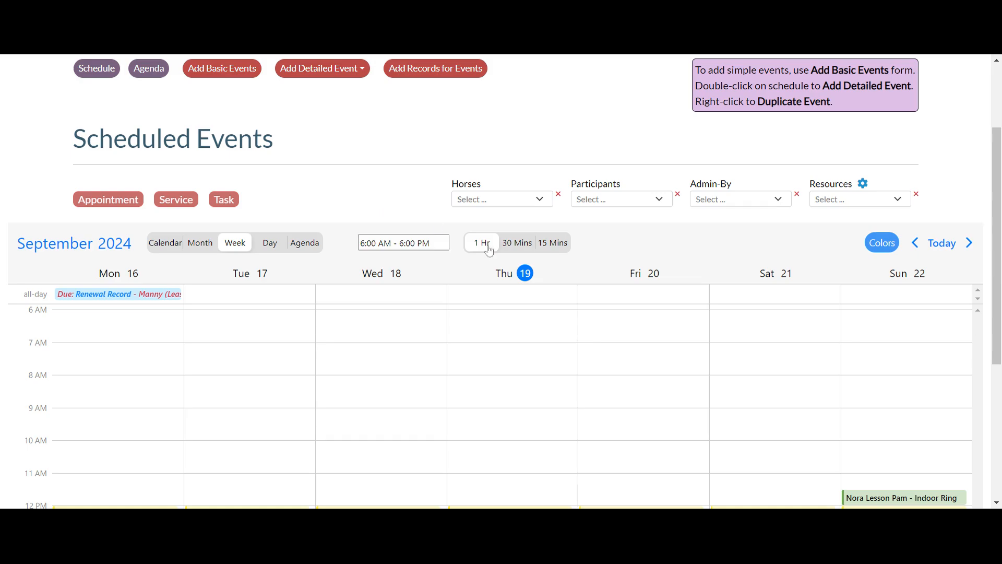
{"action": "left_click", "coordinate": [519, 244]}
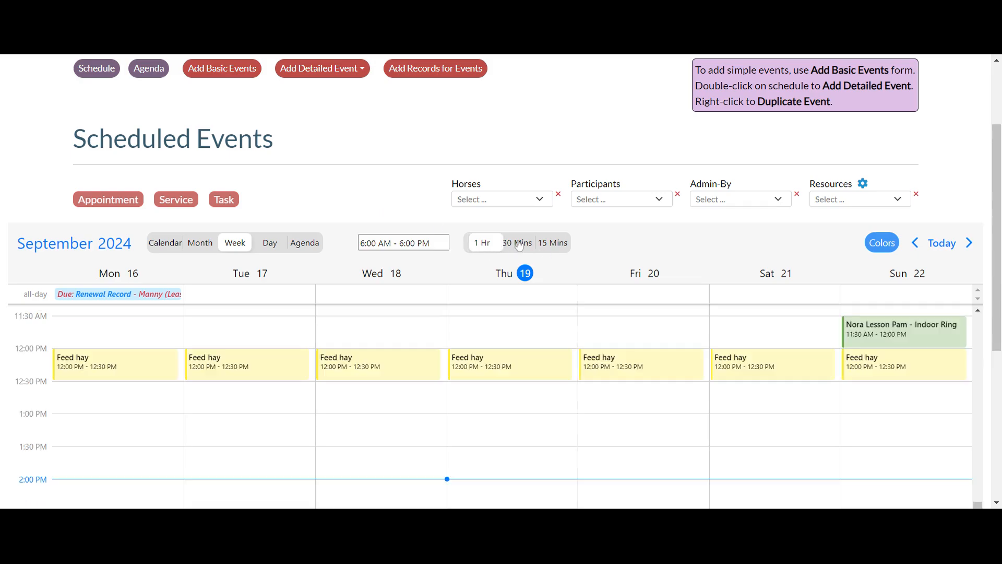
{"action": "left_click", "coordinate": [483, 244]}
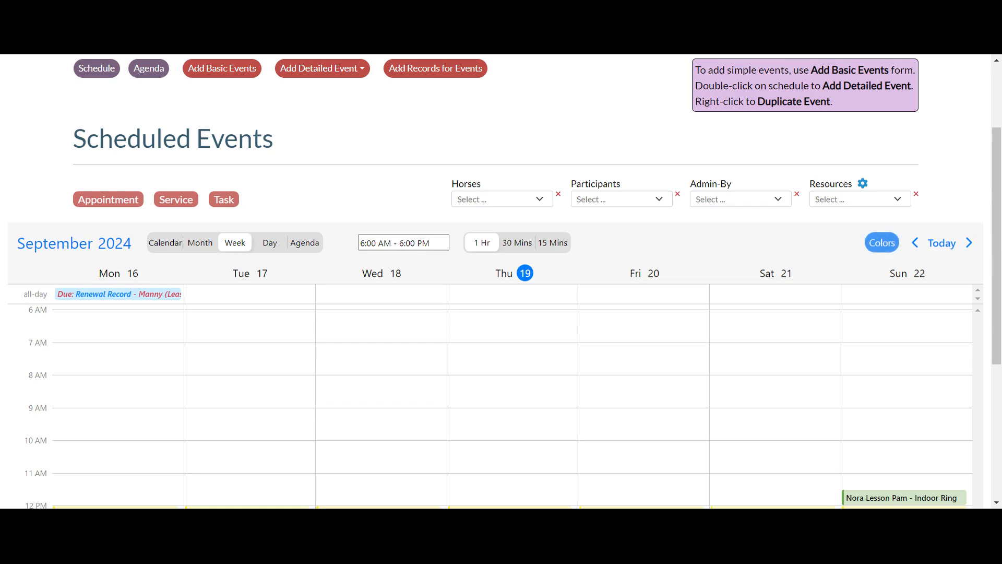
- Look through the Horses and Participants filter lists and the Resources filter of the schedule
{"action": "left_click", "coordinate": [539, 199]}
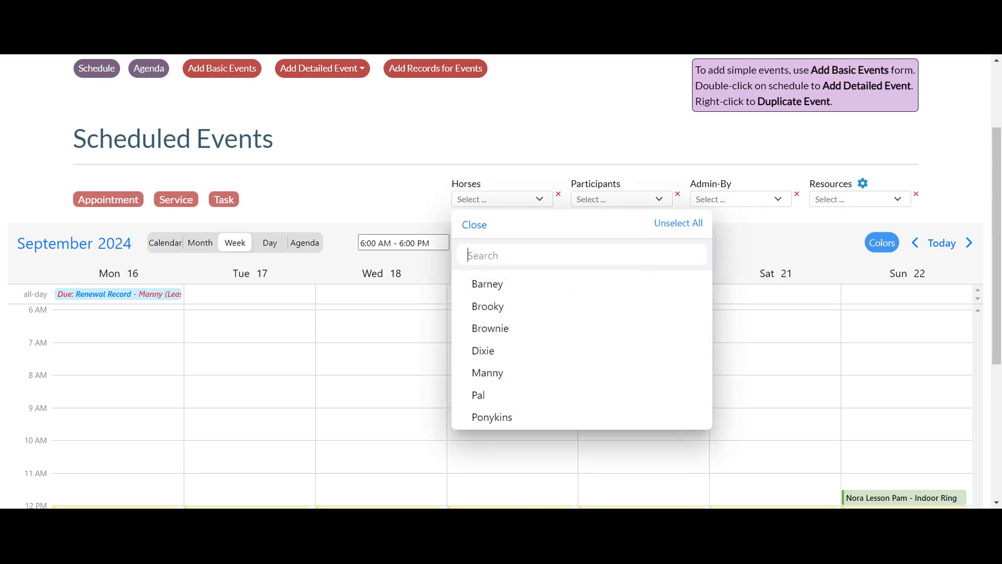
{"action": "left_click", "coordinate": [540, 200]}
{"action": "left_click", "coordinate": [621, 201]}
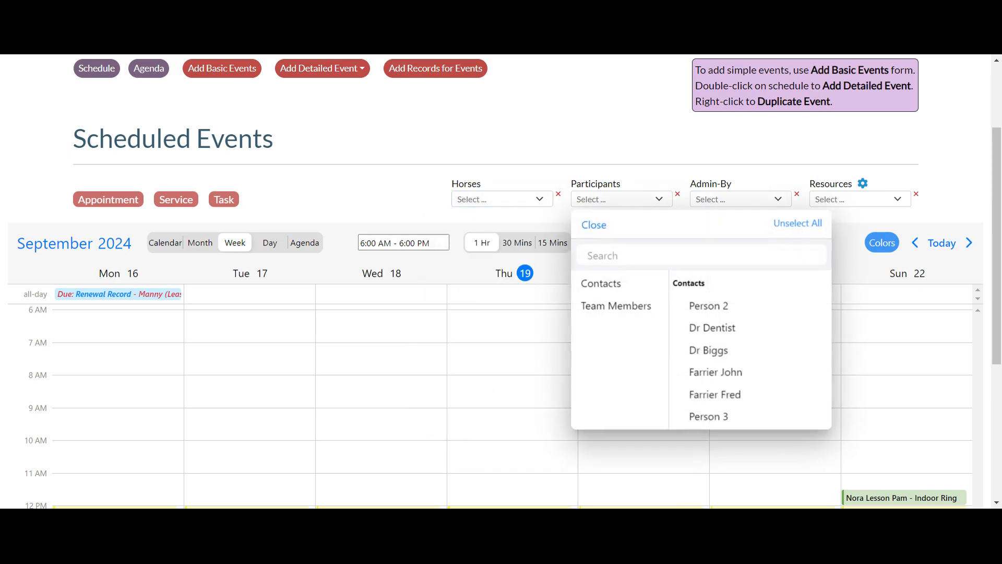
{"action": "left_click", "coordinate": [621, 202]}
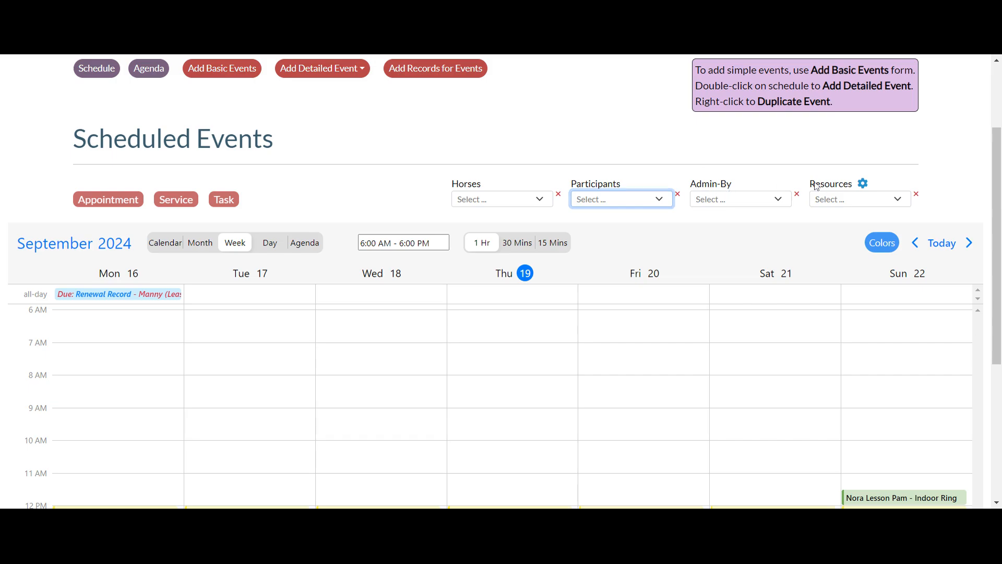
{"action": "left_click_drag", "start_coordinate": [817, 186], "coordinate": [854, 189]}
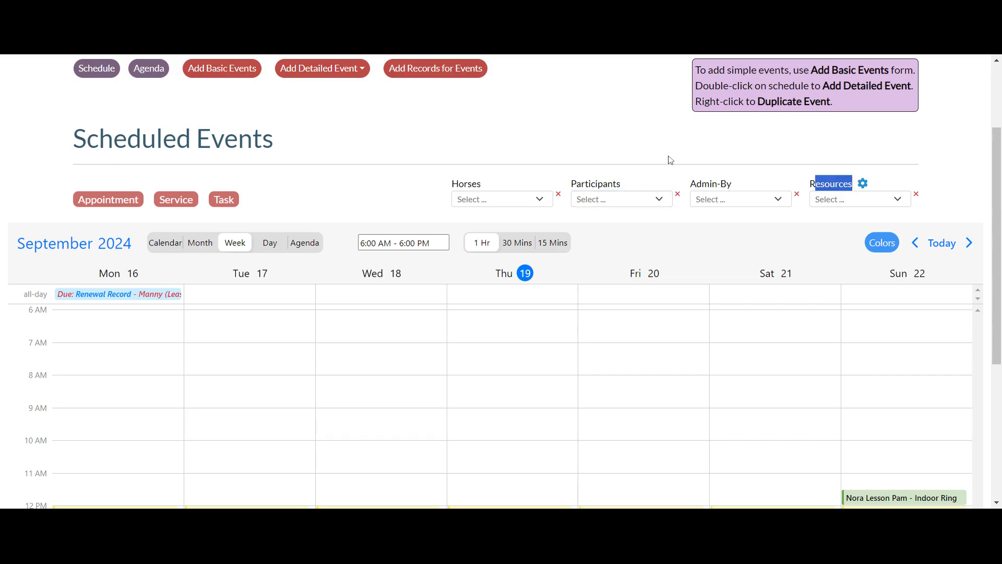
{"action": "scroll", "coordinate": [671, 160], "scroll_direction": "up", "scroll_amount": 1}
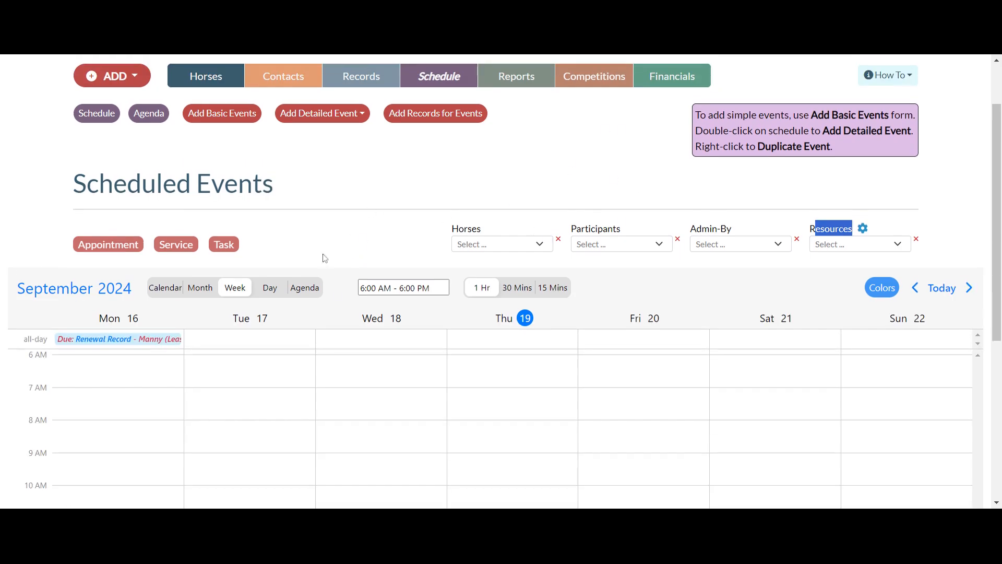
- Start a new Task event at 6:00 AM on Monday, September 16, with the description Feed
{"action": "scroll", "coordinate": [329, 249], "scroll_direction": "down", "scroll_amount": 2}
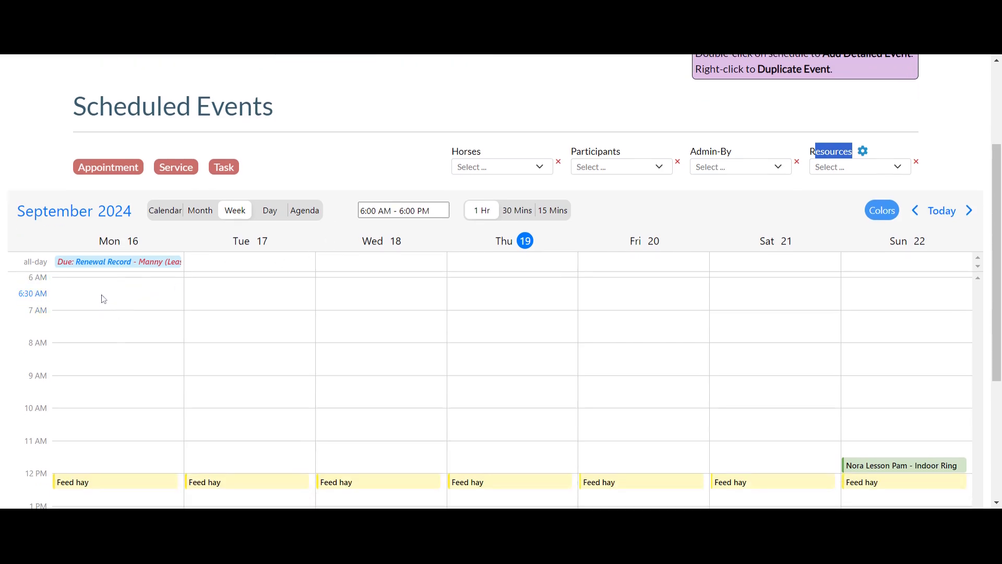
{"action": "double_click", "coordinate": [103, 299]}
{"action": "left_click", "coordinate": [336, 148]}
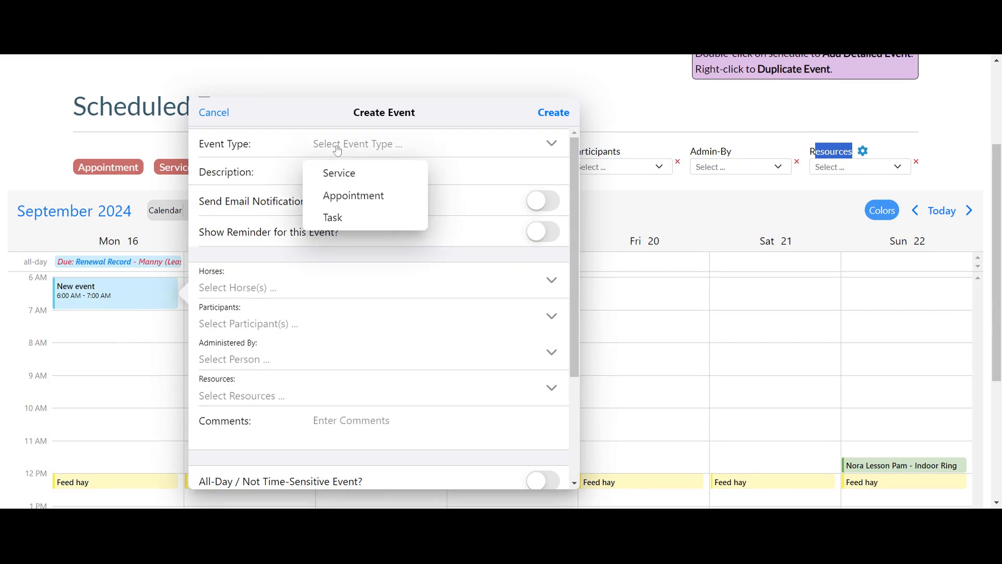
{"action": "left_click", "coordinate": [342, 221]}
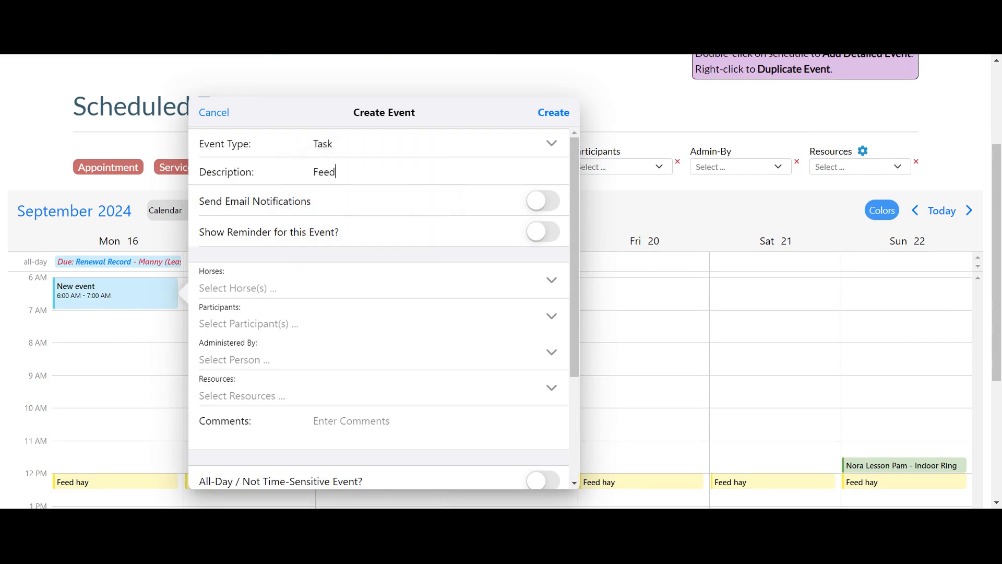
- Assign the contact who administers the Feed task
{"action": "scroll", "coordinate": [389, 260], "scroll_direction": "down", "scroll_amount": 3}
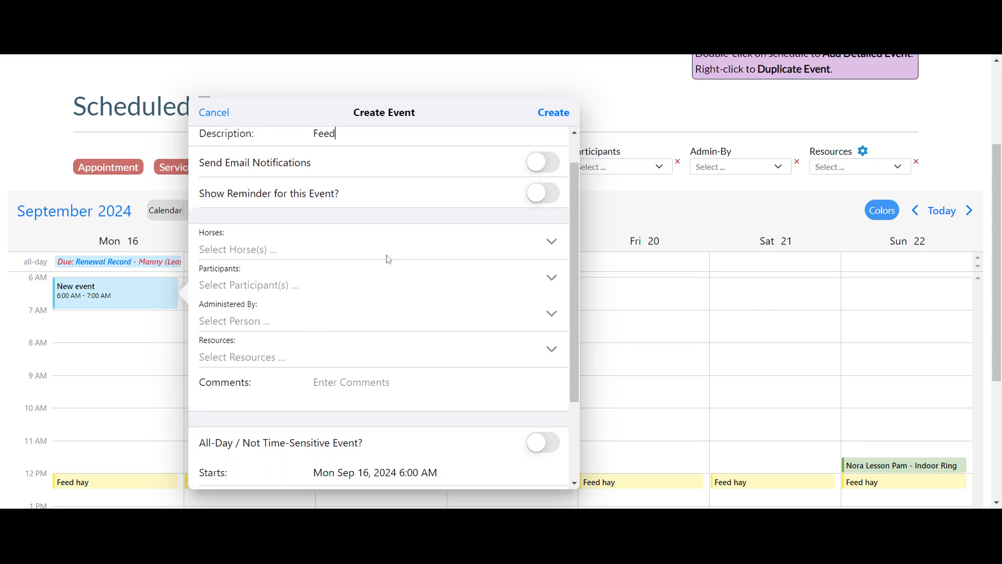
{"action": "scroll", "coordinate": [307, 279], "scroll_direction": "down", "scroll_amount": 1}
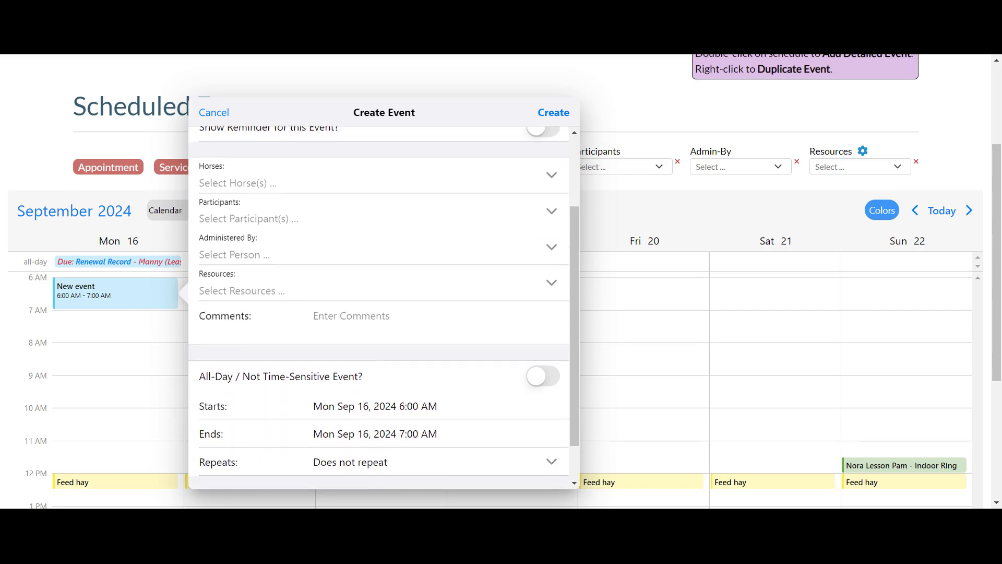
{"action": "left_click", "coordinate": [243, 254]}
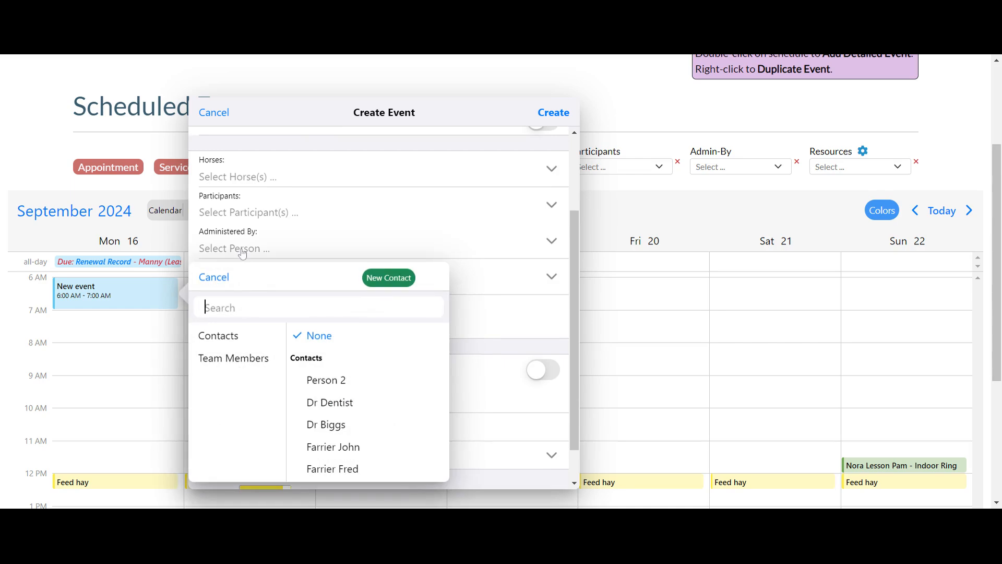
{"action": "scroll", "coordinate": [339, 403], "scroll_direction": "down", "scroll_amount": 1}
{"action": "scroll", "coordinate": [341, 404], "scroll_direction": "down", "scroll_amount": 3}
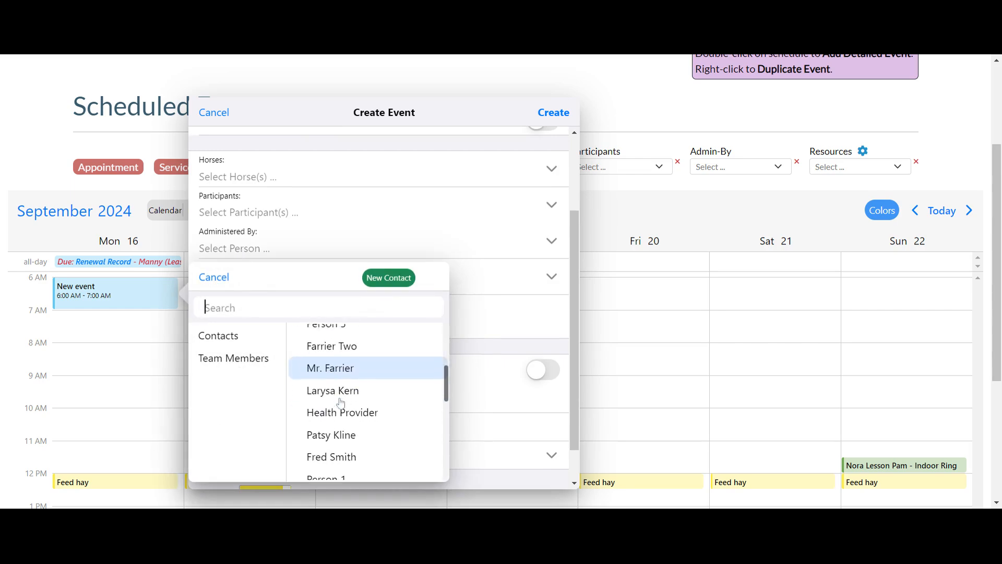
{"action": "left_click", "coordinate": [338, 378]}
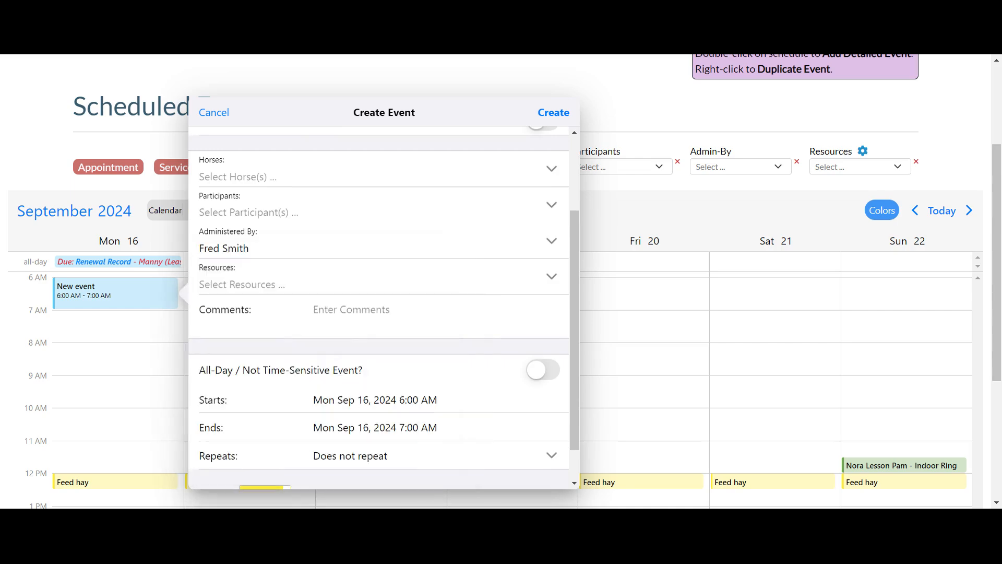
- Check the resource options without choosing any and set the Feed task's end time to 6:30 AM
{"action": "scroll", "coordinate": [288, 257], "scroll_direction": "down", "scroll_amount": 2}
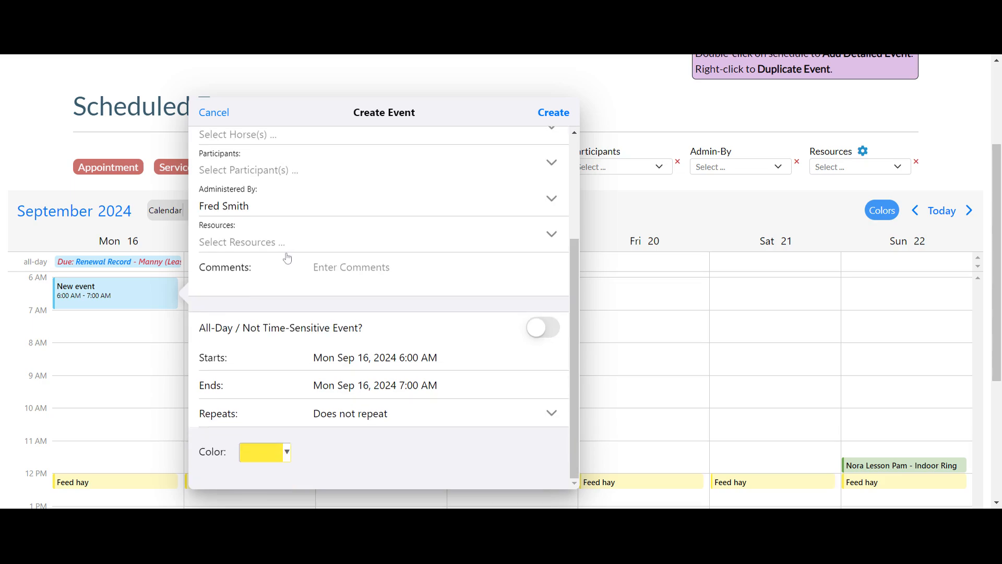
{"action": "left_click", "coordinate": [257, 243]}
{"action": "left_click", "coordinate": [218, 270]}
{"action": "left_click", "coordinate": [413, 385]}
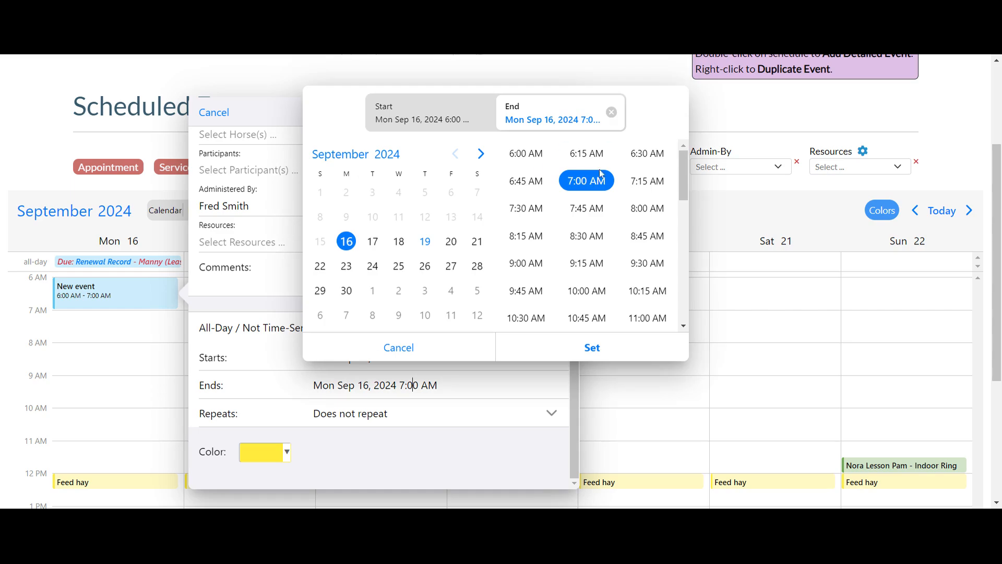
{"action": "left_click", "coordinate": [647, 154]}
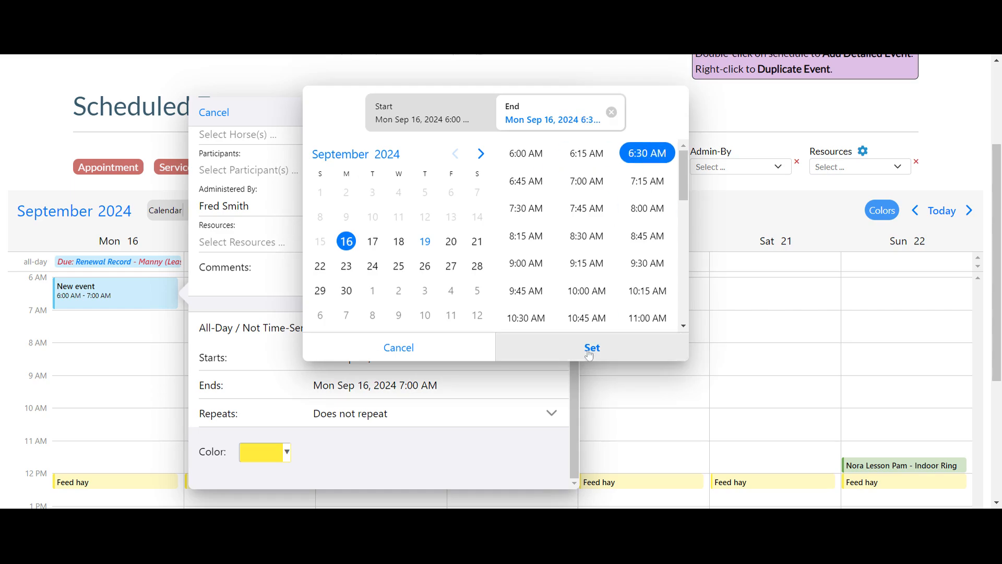
{"action": "left_click", "coordinate": [591, 347]}
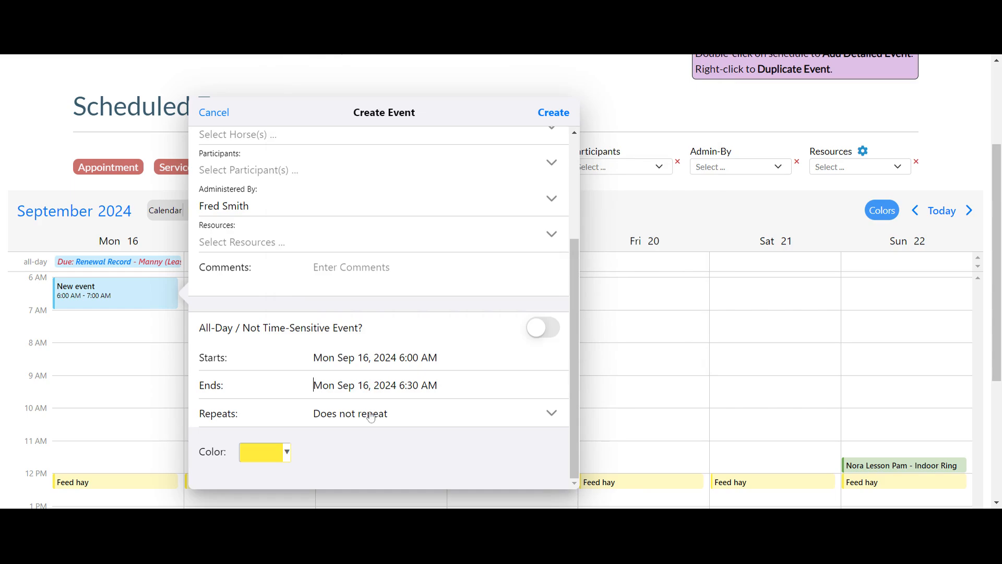
- Repeat the Feed task daily until, but not on, Sat Oct 12, 2024, and create the event
{"action": "left_click", "coordinate": [371, 417]}
{"action": "left_click", "coordinate": [342, 299]}
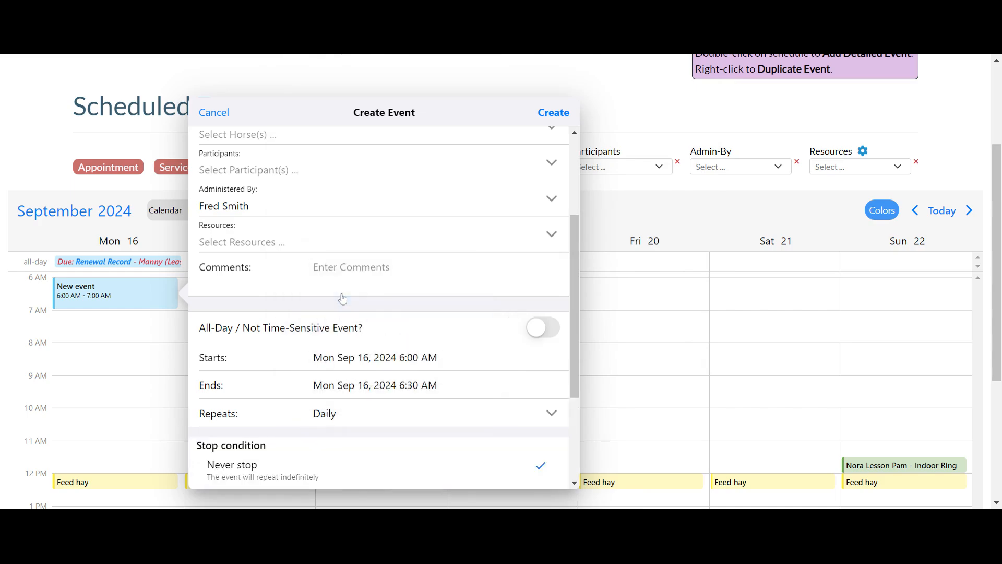
{"action": "scroll", "coordinate": [365, 323], "scroll_direction": "down", "scroll_amount": 3}
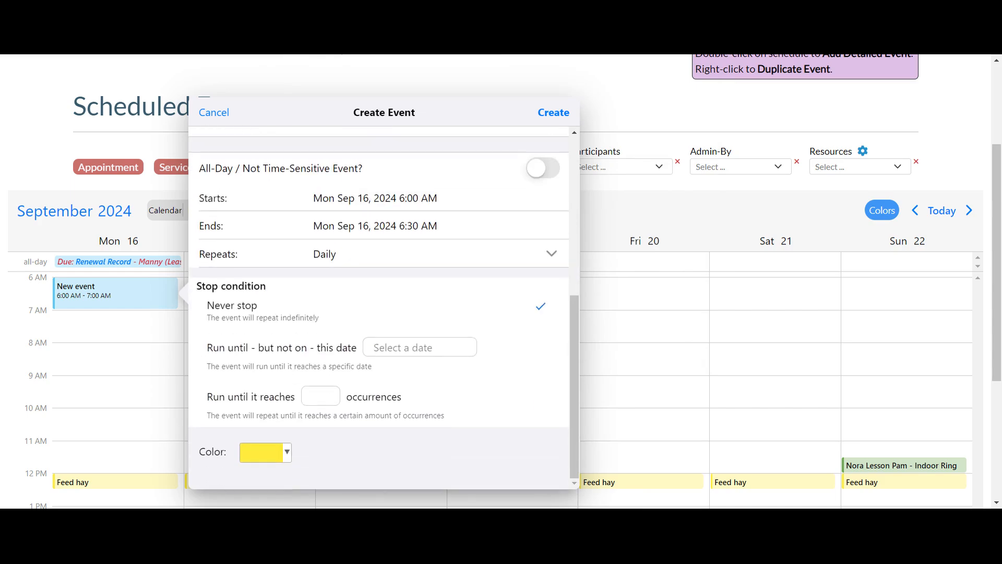
{"action": "left_click", "coordinate": [374, 348]}
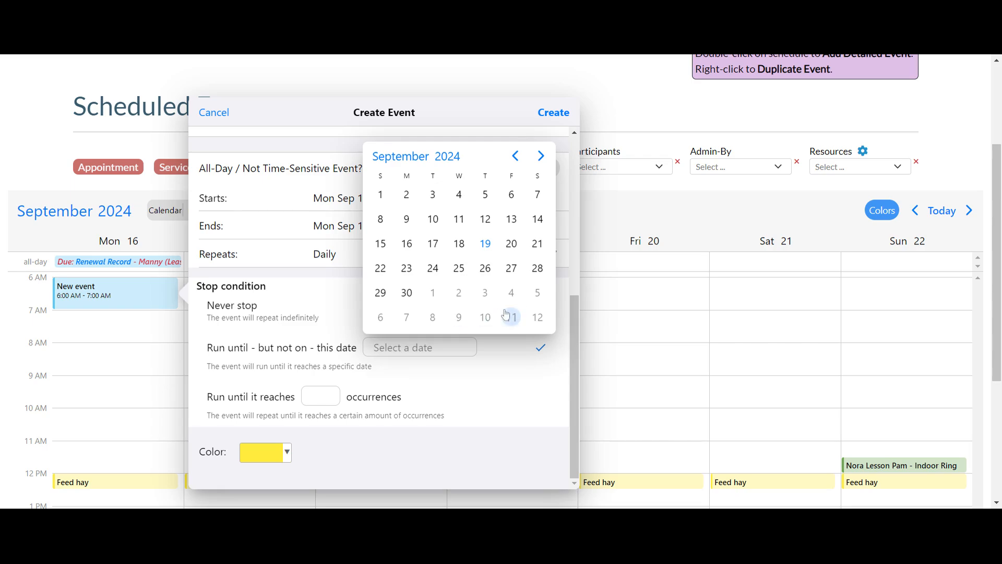
{"action": "left_click", "coordinate": [537, 318]}
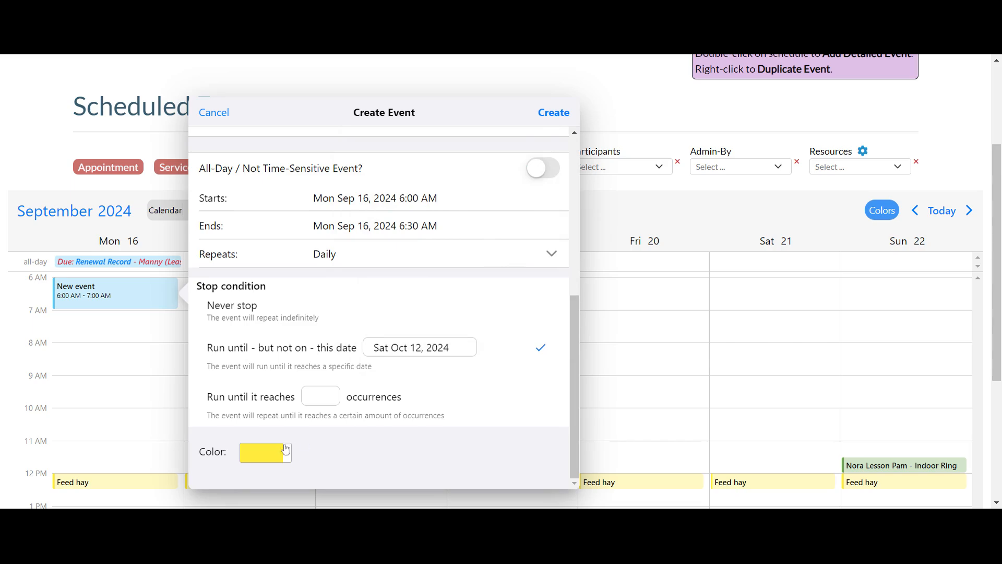
{"action": "left_click", "coordinate": [554, 118]}
{"action": "left_click", "coordinate": [496, 309]}
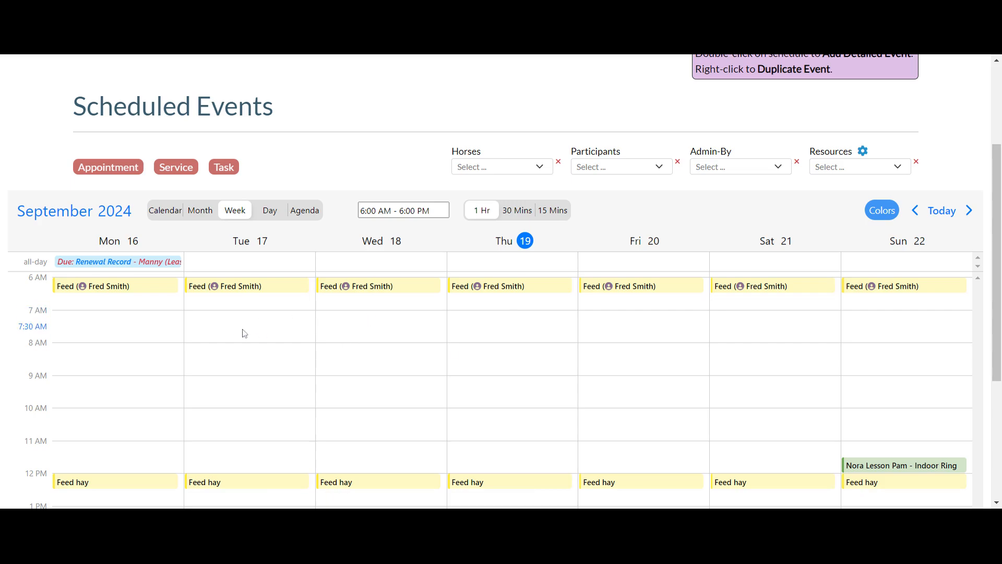
- Start a new detailed Service event and set its service type to Lesson - $65.00
{"action": "double_click", "coordinate": [528, 328]}
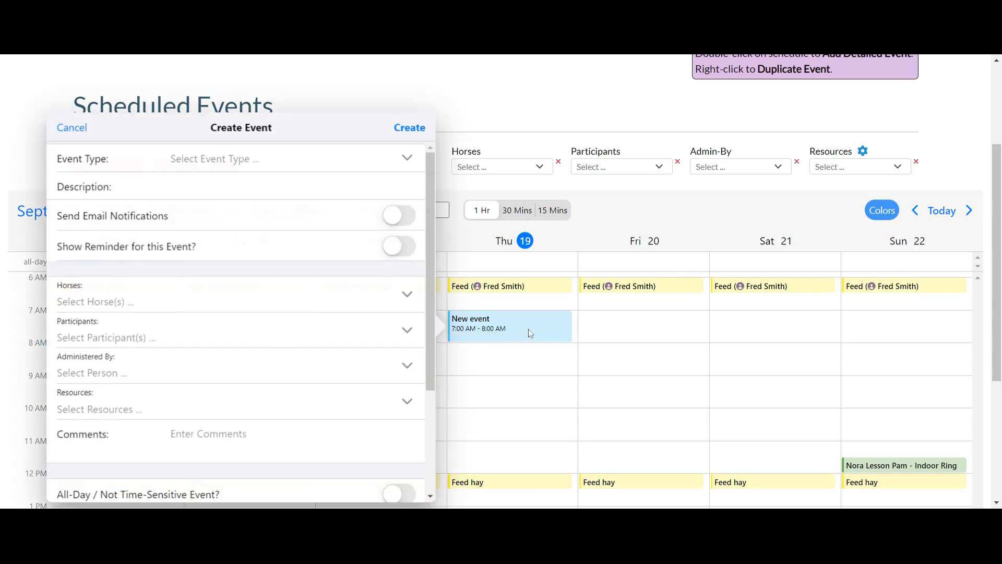
{"action": "left_click", "coordinate": [60, 128]}
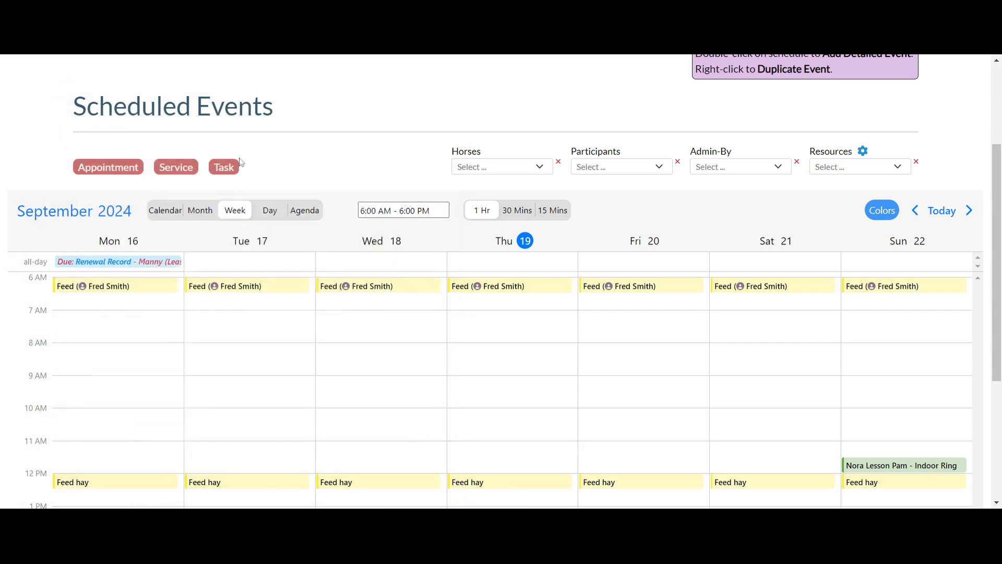
{"action": "scroll", "coordinate": [240, 154], "scroll_direction": "up", "scroll_amount": 3}
{"action": "left_click", "coordinate": [348, 190]}
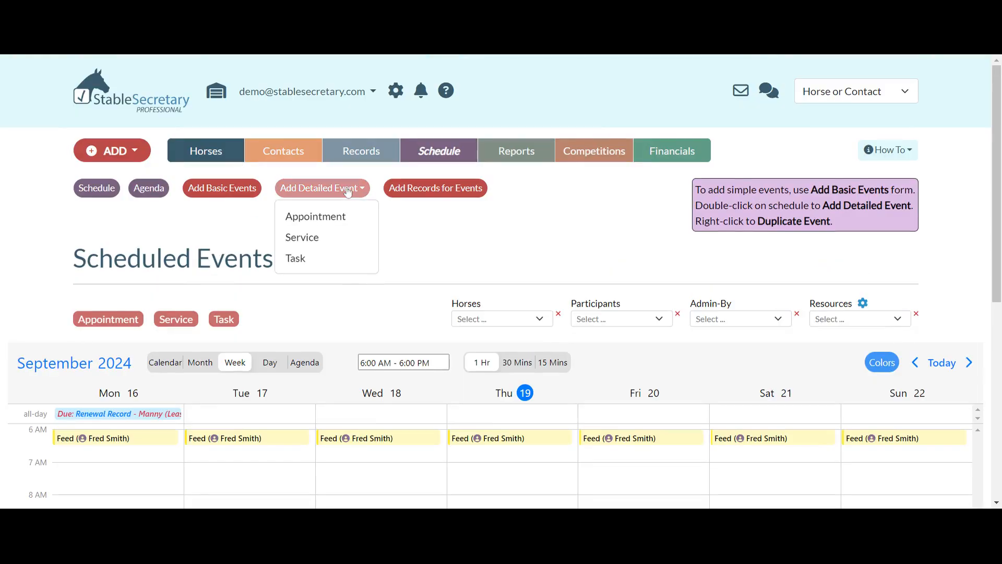
{"action": "left_click", "coordinate": [301, 236]}
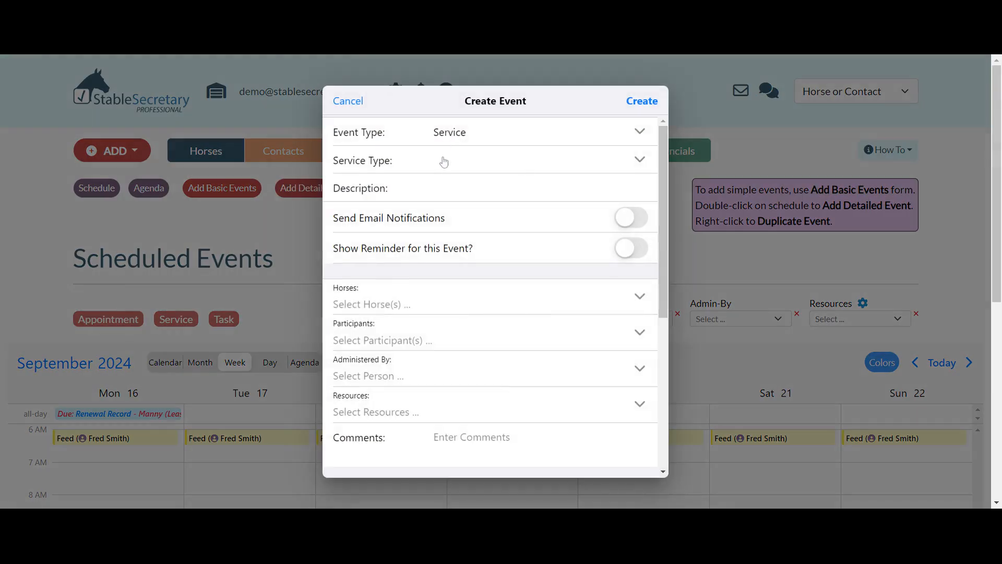
{"action": "left_click", "coordinate": [445, 160]}
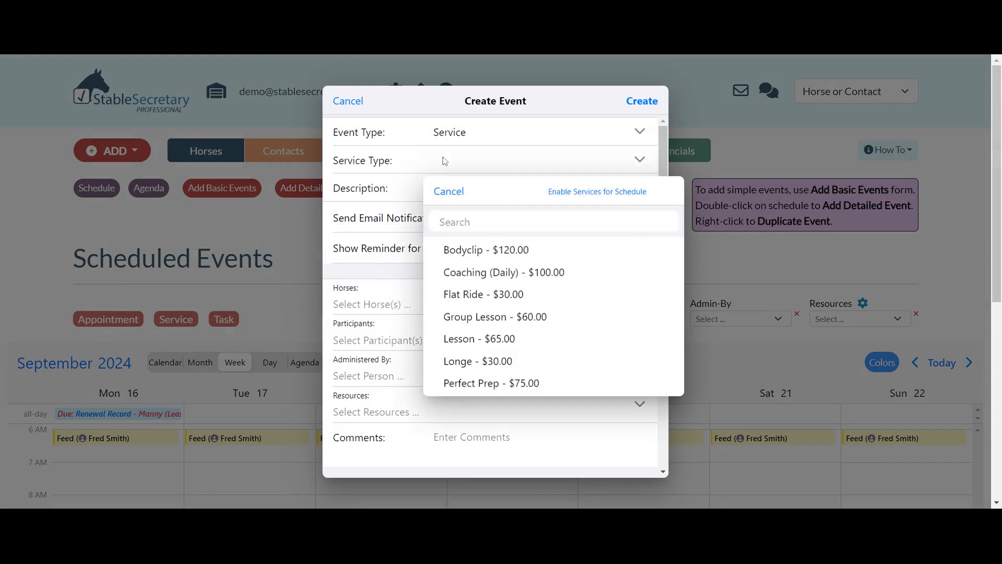
{"action": "left_click", "coordinate": [488, 338]}
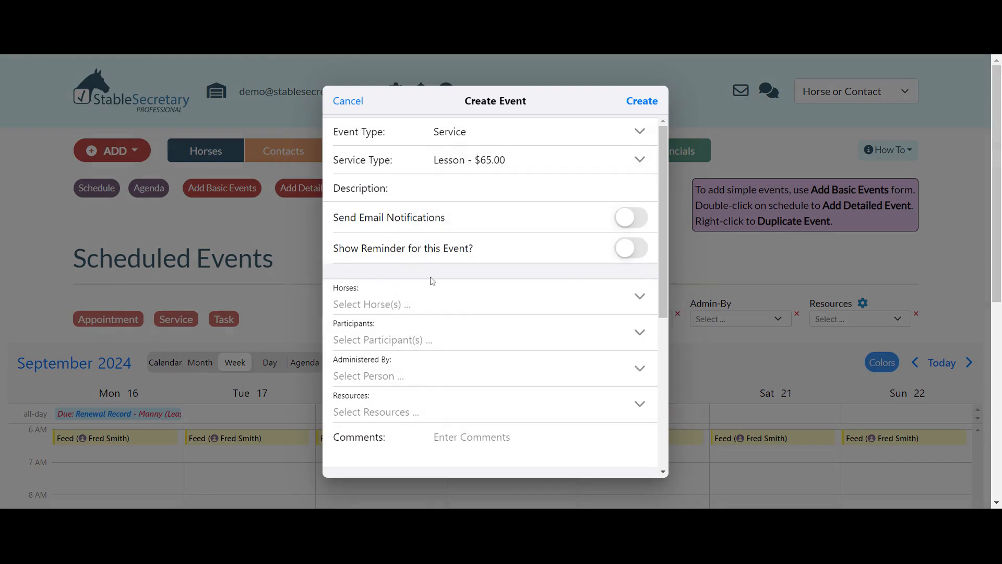
- Set Barney as the horse for the lesson event
{"action": "scroll", "coordinate": [433, 280], "scroll_direction": "down", "scroll_amount": 1}
{"action": "left_click", "coordinate": [393, 277]}
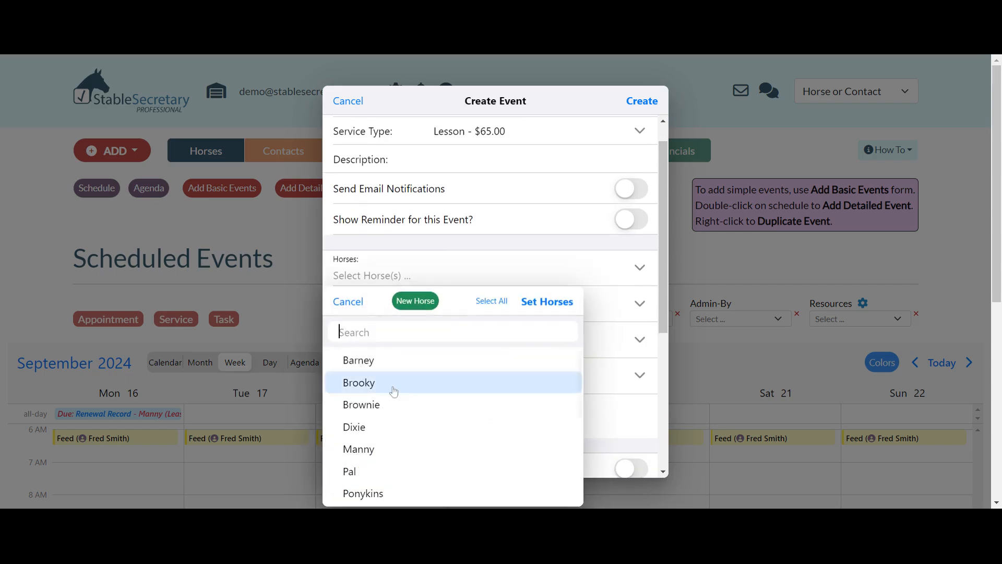
{"action": "left_click", "coordinate": [376, 363]}
{"action": "left_click", "coordinate": [552, 305]}
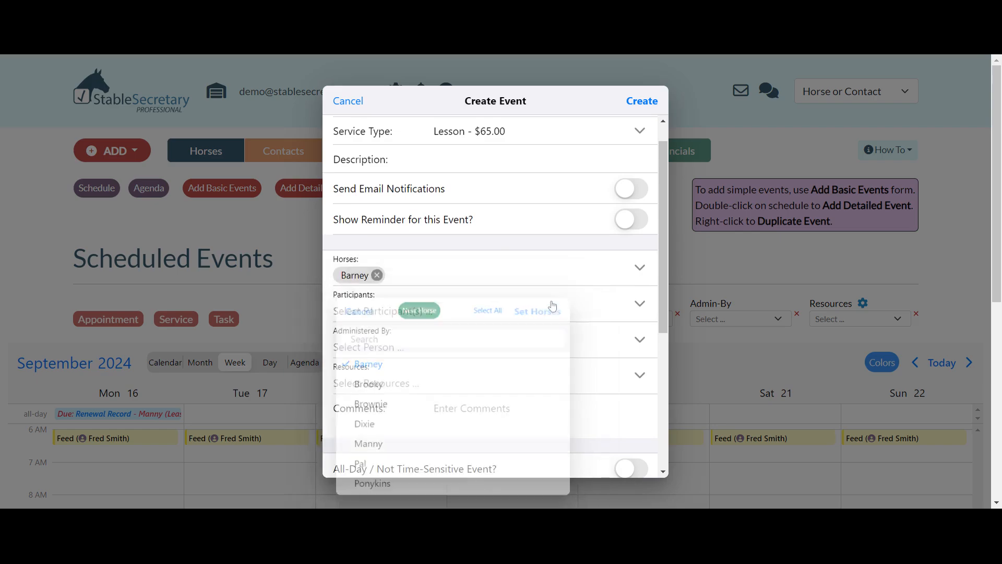
- Assign one contact as the lesson's participant
{"action": "scroll", "coordinate": [552, 306], "scroll_direction": "down", "scroll_amount": 1}
{"action": "left_click", "coordinate": [401, 281]}
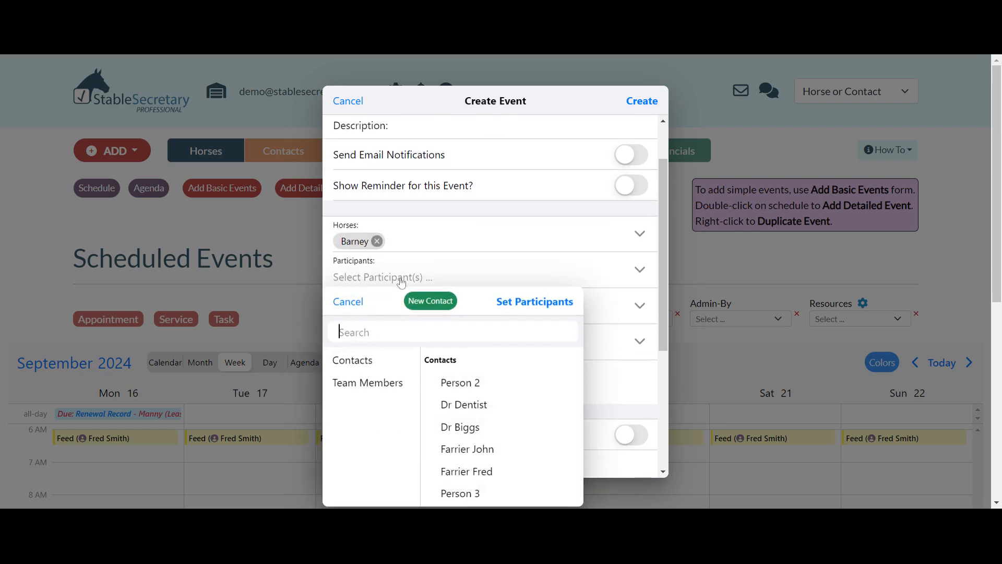
{"action": "scroll", "coordinate": [461, 402], "scroll_direction": "down", "scroll_amount": 5}
{"action": "scroll", "coordinate": [464, 413], "scroll_direction": "down", "scroll_amount": 5}
{"action": "left_click", "coordinate": [471, 450]}
{"action": "left_click", "coordinate": [544, 301]}
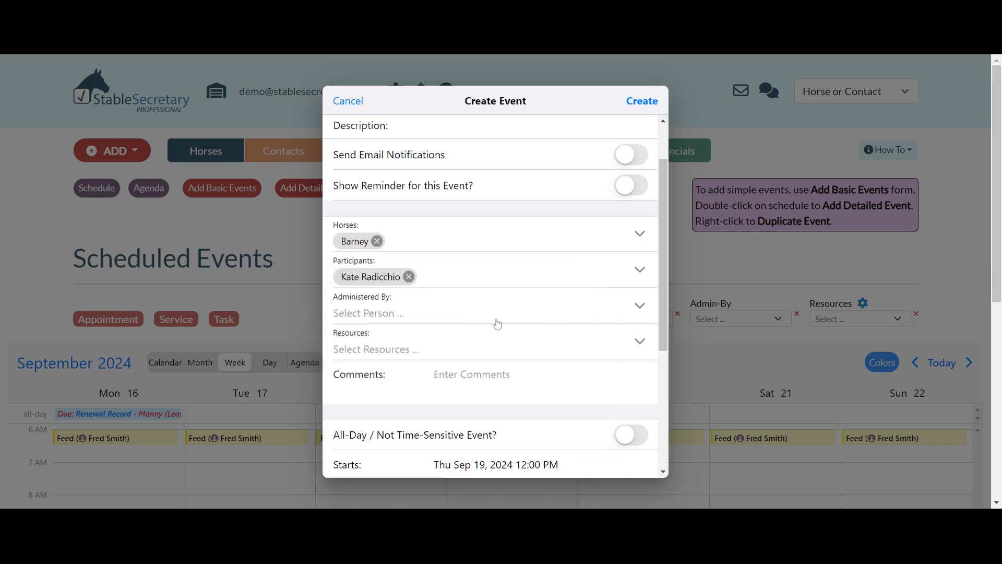
- Assign the contact who administers the lesson
{"action": "left_click", "coordinate": [372, 313]}
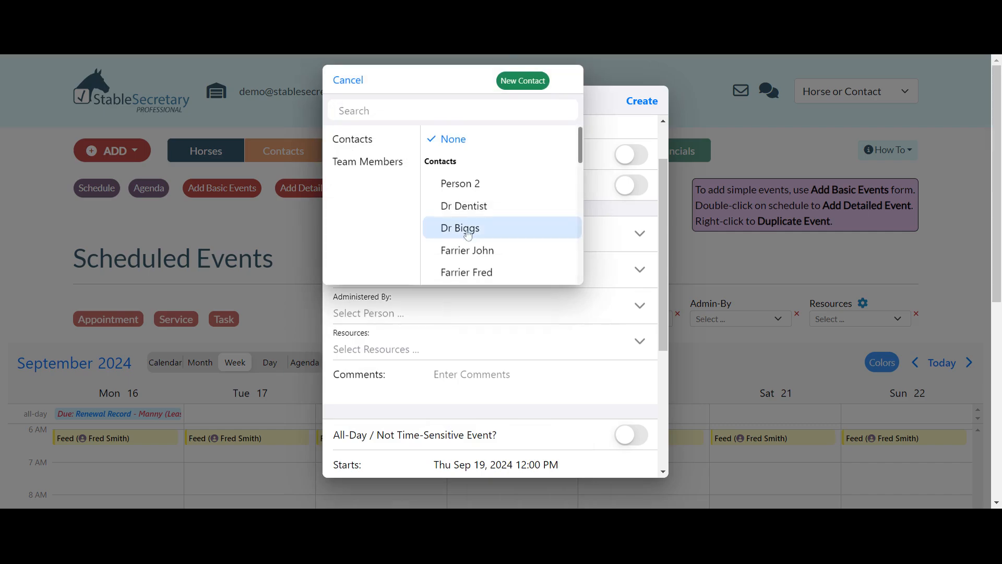
{"action": "scroll", "coordinate": [487, 252], "scroll_direction": "down", "scroll_amount": 2}
{"action": "scroll", "coordinate": [486, 252], "scroll_direction": "down", "scroll_amount": 4}
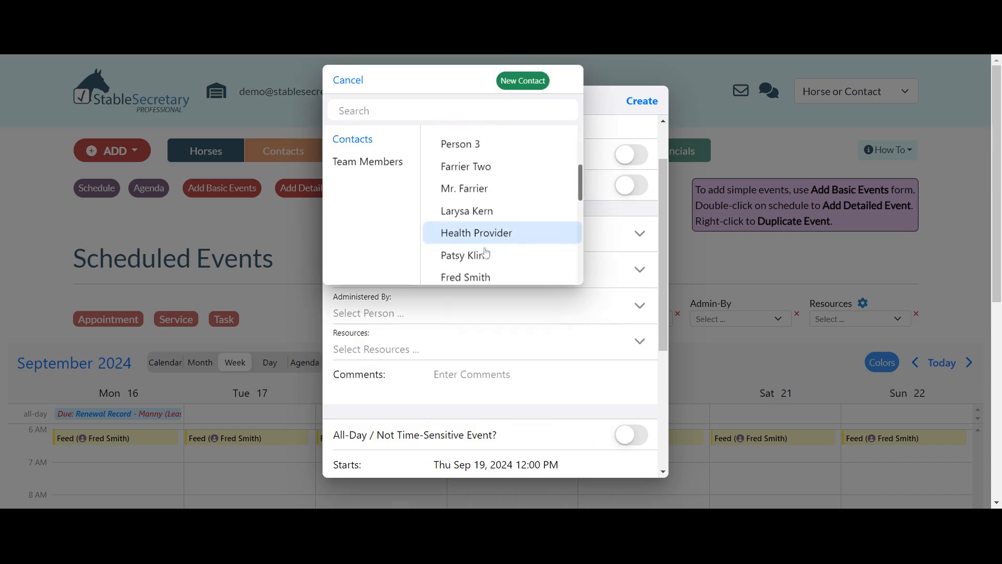
{"action": "left_click", "coordinate": [480, 207]}
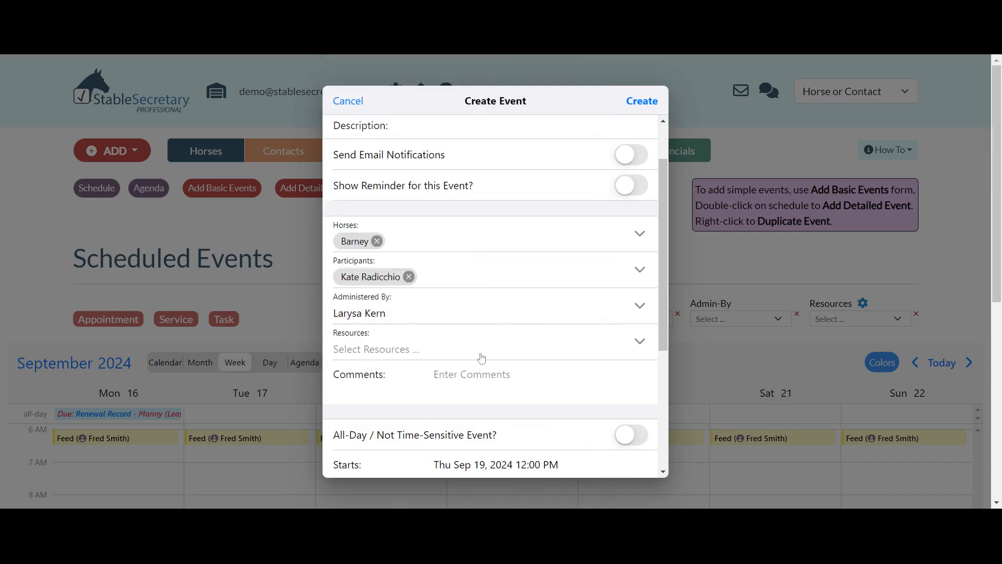
- Set Indoor Ring as the lesson's resource
{"action": "left_click", "coordinate": [396, 351]}
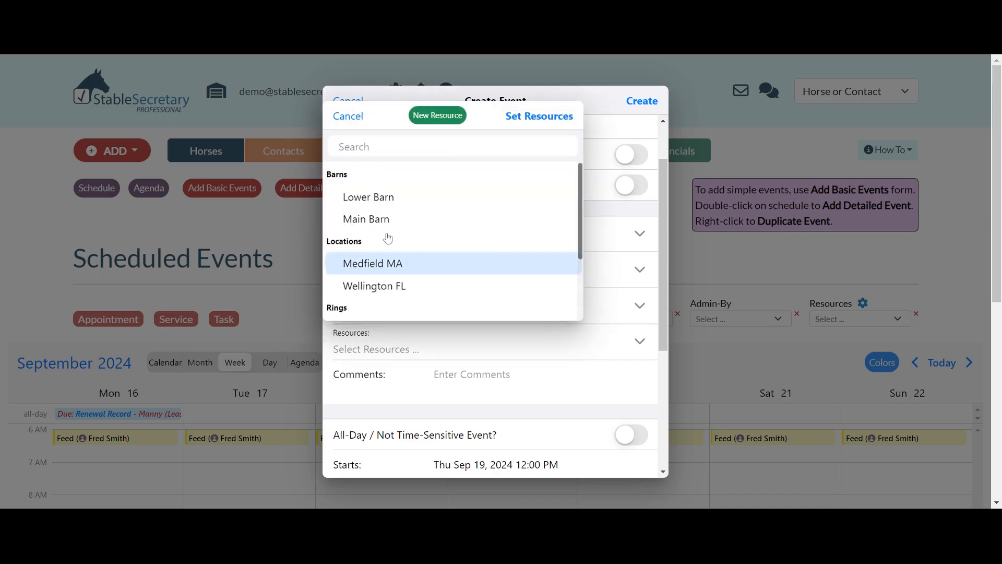
{"action": "scroll", "coordinate": [408, 263], "scroll_direction": "down", "scroll_amount": 2}
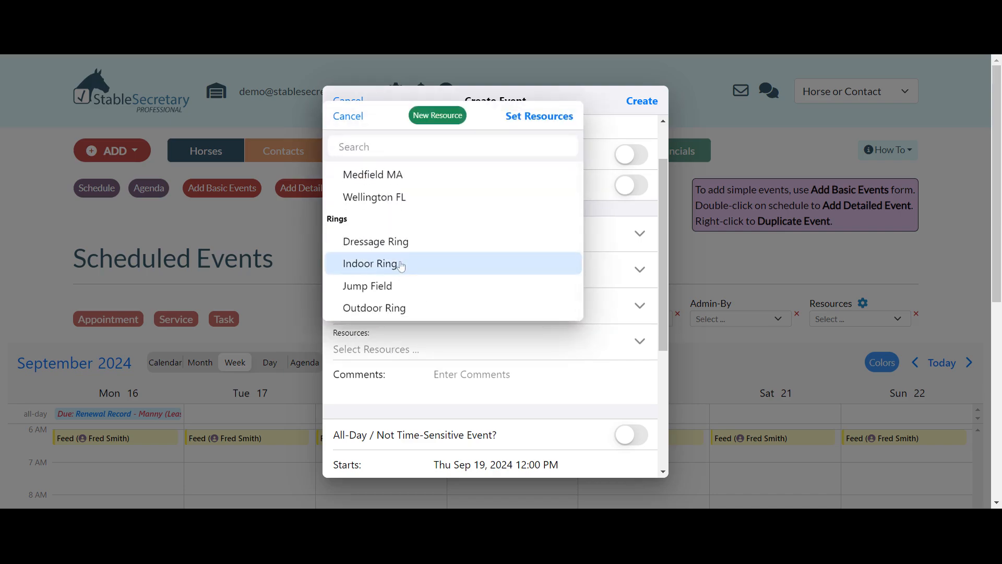
{"action": "left_click", "coordinate": [403, 266]}
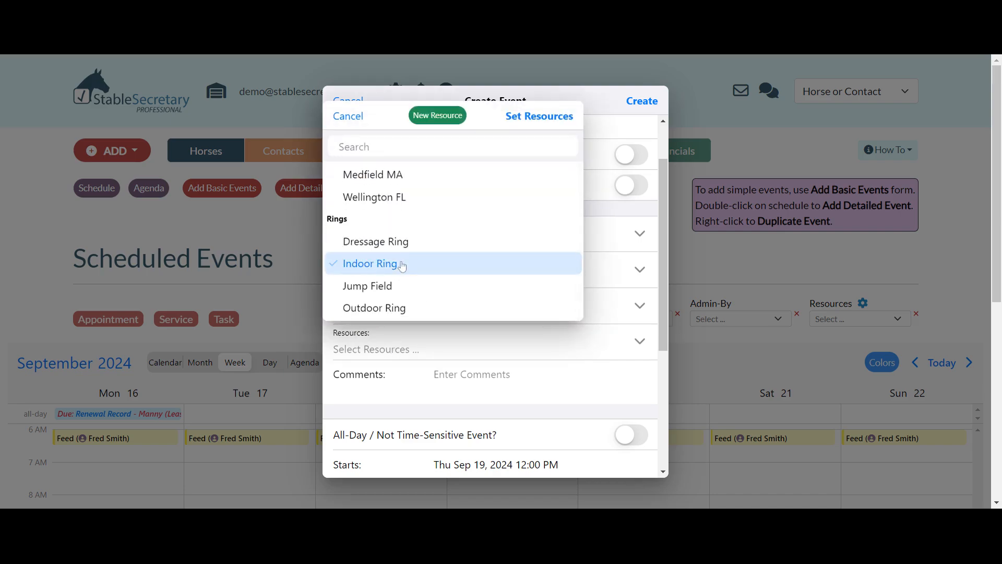
{"action": "left_click", "coordinate": [542, 118]}
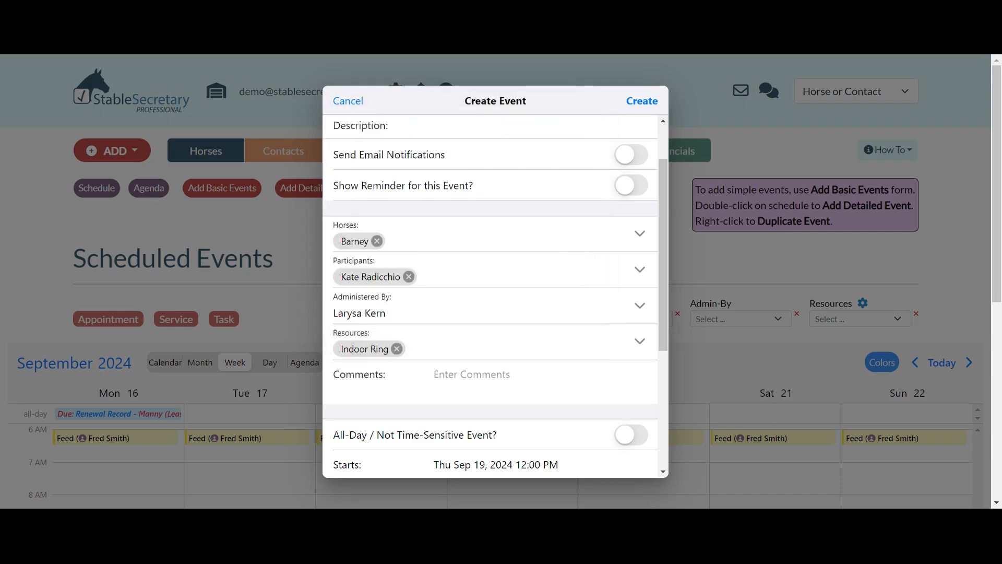
- Schedule the lesson for Thu Sep 19, 2024 from 1:00 PM to 1:45 PM and create the event
{"action": "scroll", "coordinate": [490, 298], "scroll_direction": "down", "scroll_amount": 3}
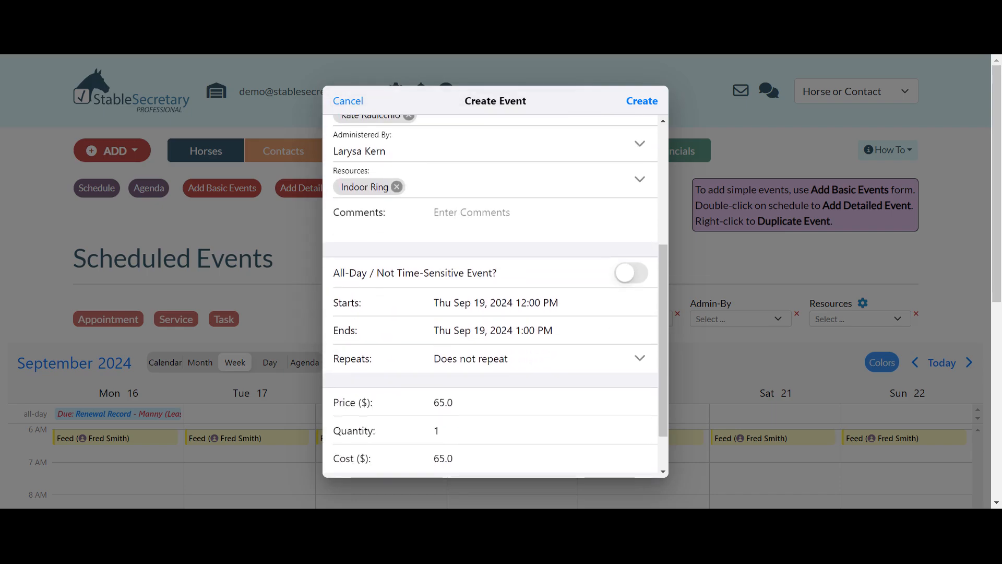
{"action": "left_click", "coordinate": [535, 302]}
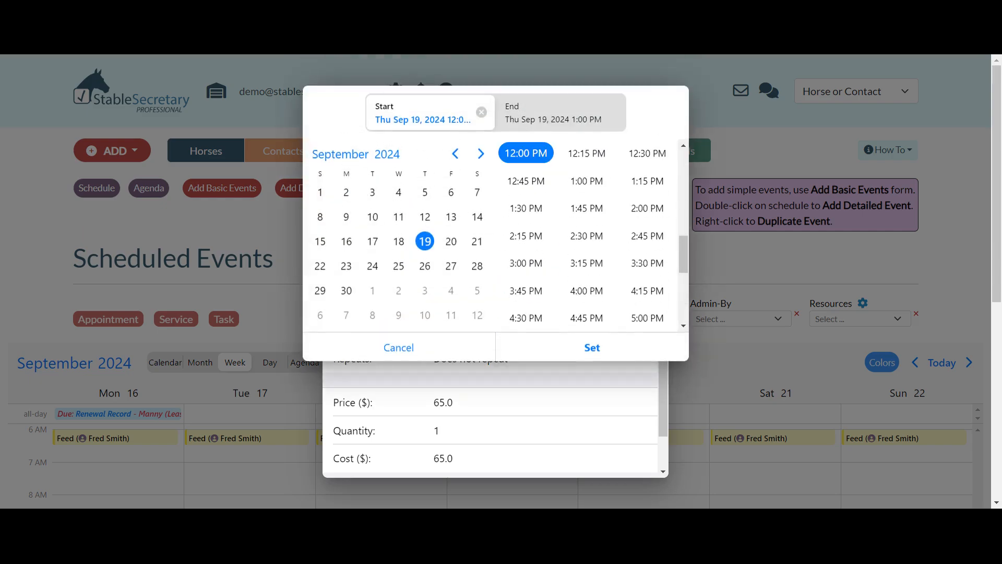
{"action": "left_click", "coordinate": [590, 184]}
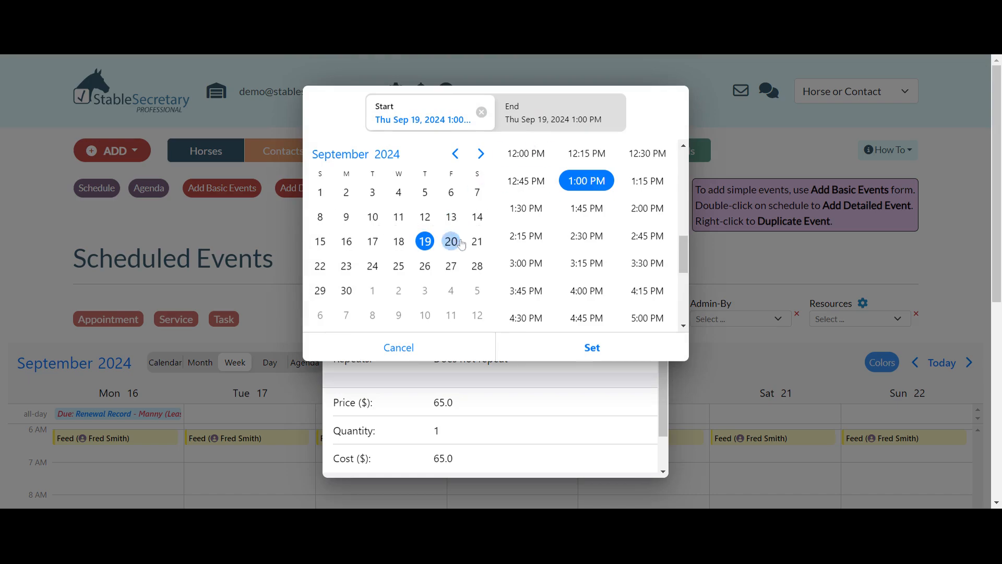
{"action": "left_click", "coordinate": [547, 129]}
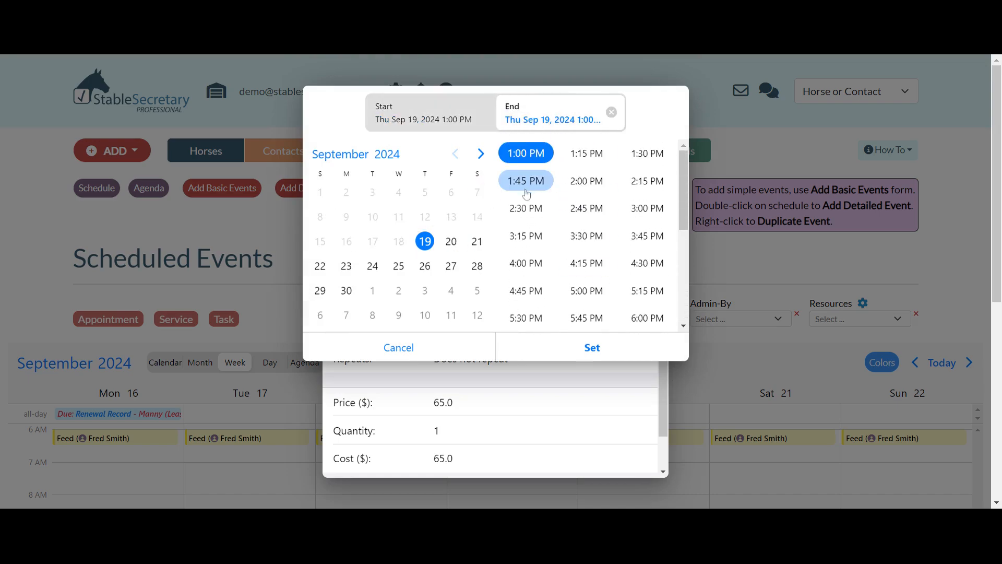
{"action": "left_click", "coordinate": [527, 193]}
{"action": "left_click", "coordinate": [596, 347]}
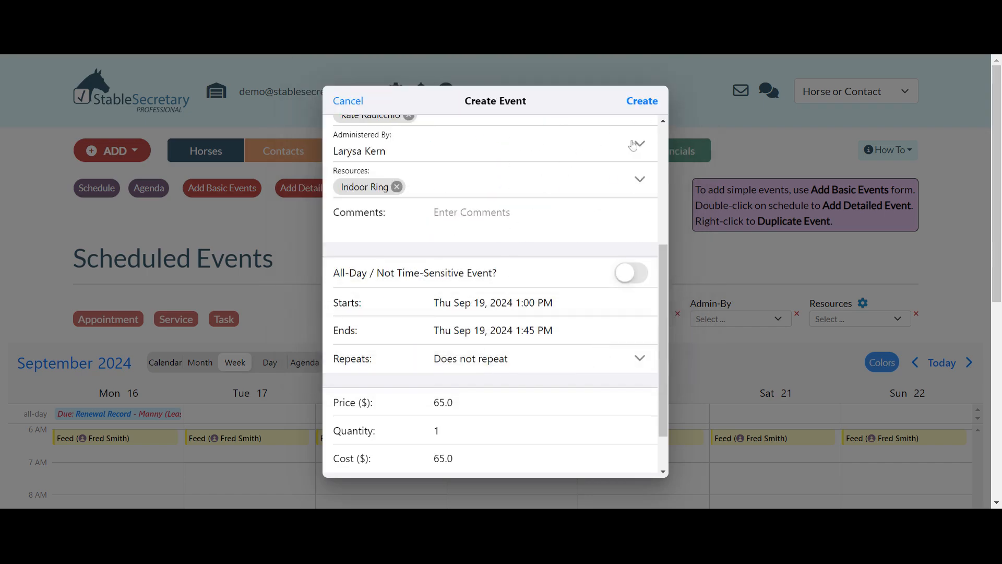
{"action": "left_click", "coordinate": [647, 104]}
{"action": "left_click", "coordinate": [505, 313]}
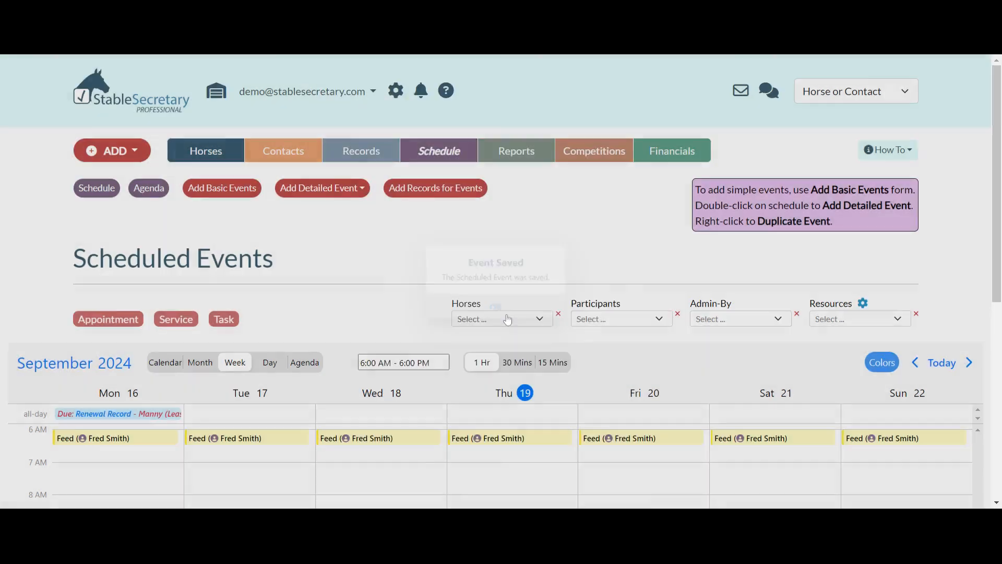
- Move Thursday's lesson to start at 12:30 PM and view its event details without editing them
{"action": "scroll", "coordinate": [521, 371], "scroll_direction": "down", "scroll_amount": 5}
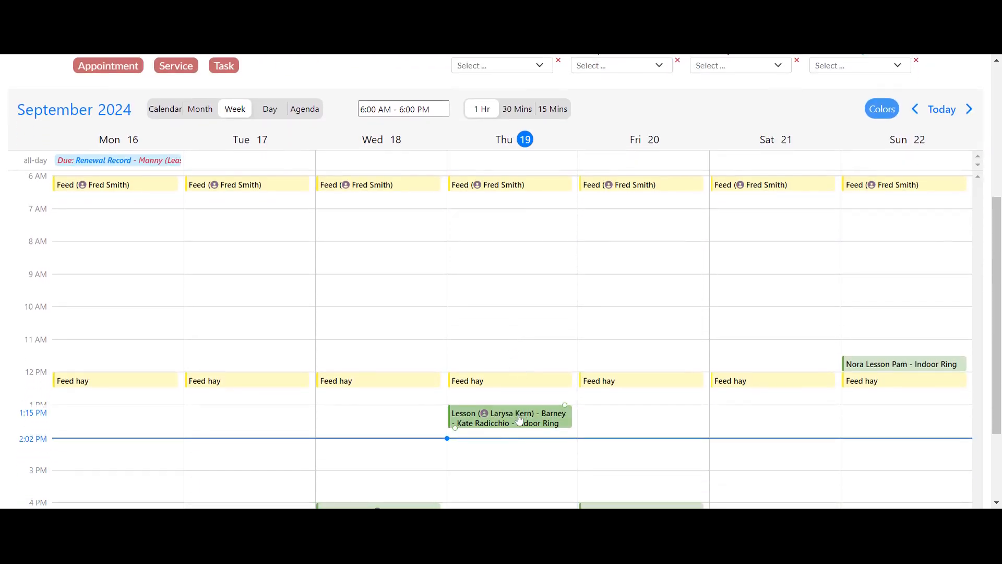
{"action": "left_click_drag", "start_coordinate": [519, 419], "coordinate": [514, 400]}
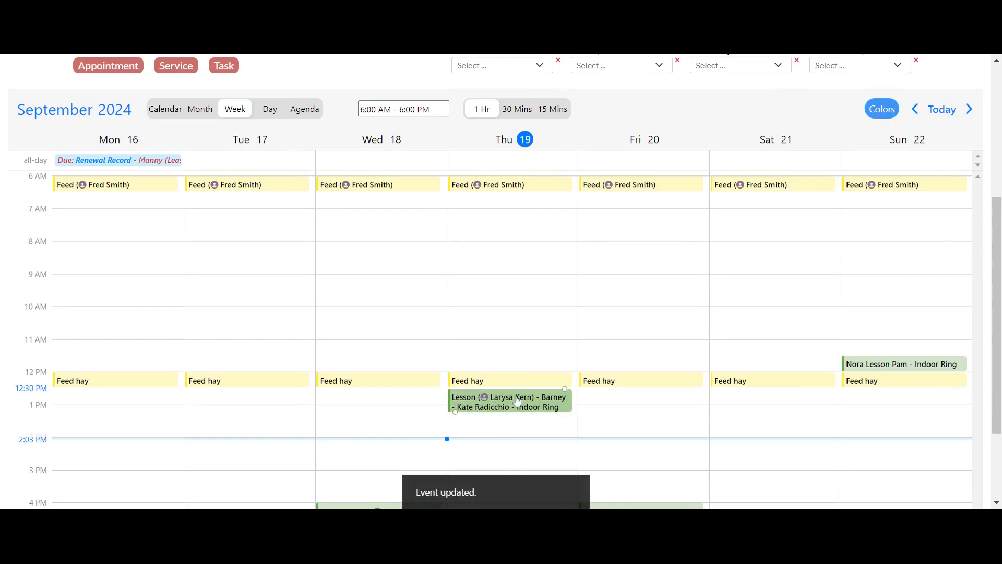
{"action": "left_click", "coordinate": [517, 401]}
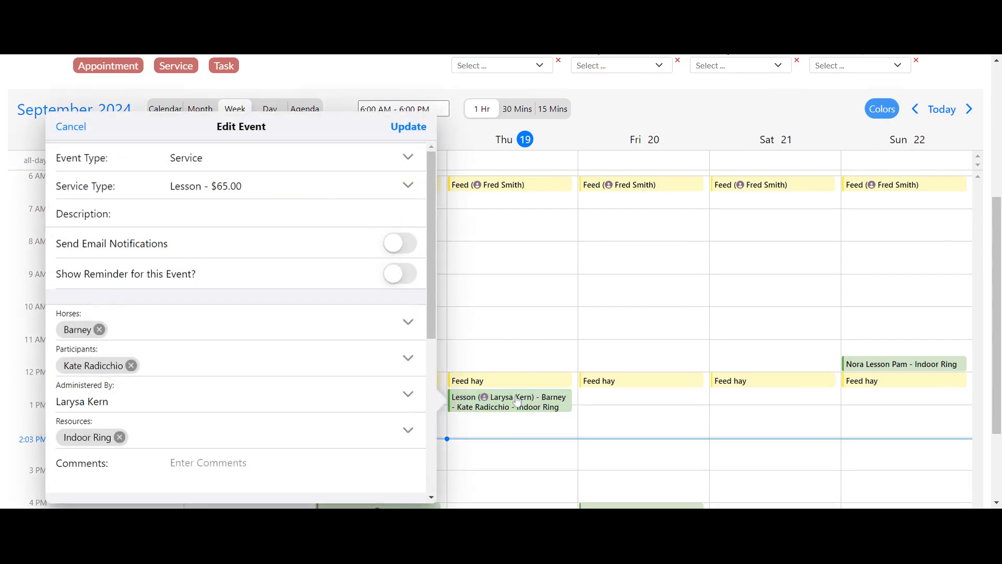
{"action": "left_click", "coordinate": [71, 128]}
- Duplicate Thursday's lesson and move the copy to Fri 20 at the same 12:30 PM start
{"action": "right_click", "coordinate": [491, 402]}
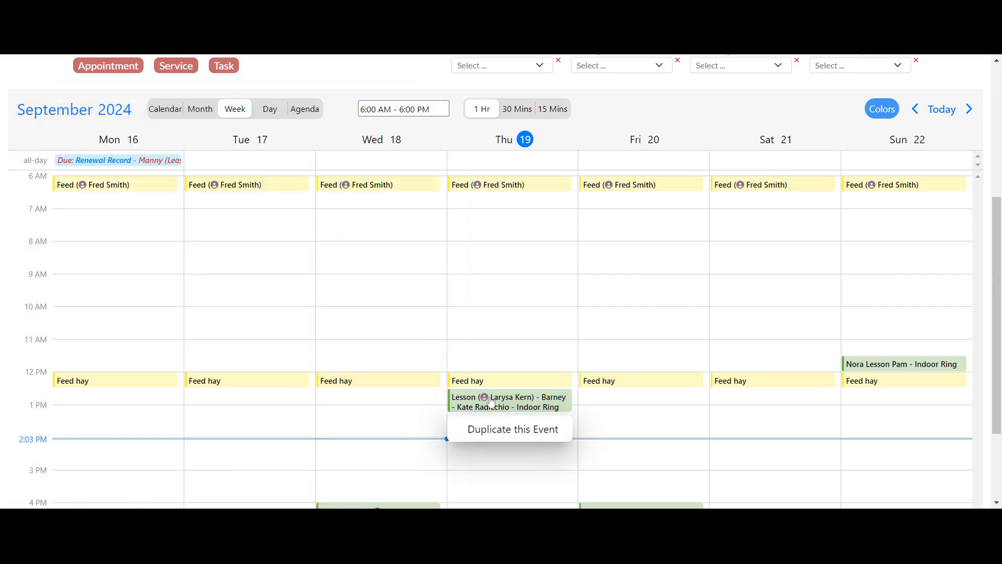
{"action": "left_click", "coordinate": [496, 431]}
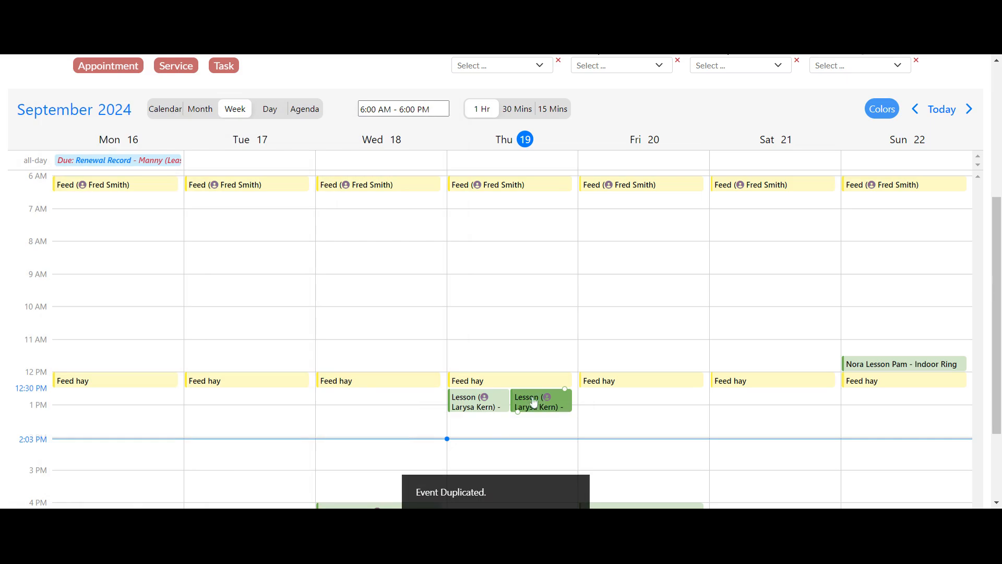
{"action": "left_click_drag", "start_coordinate": [535, 400], "coordinate": [604, 406]}
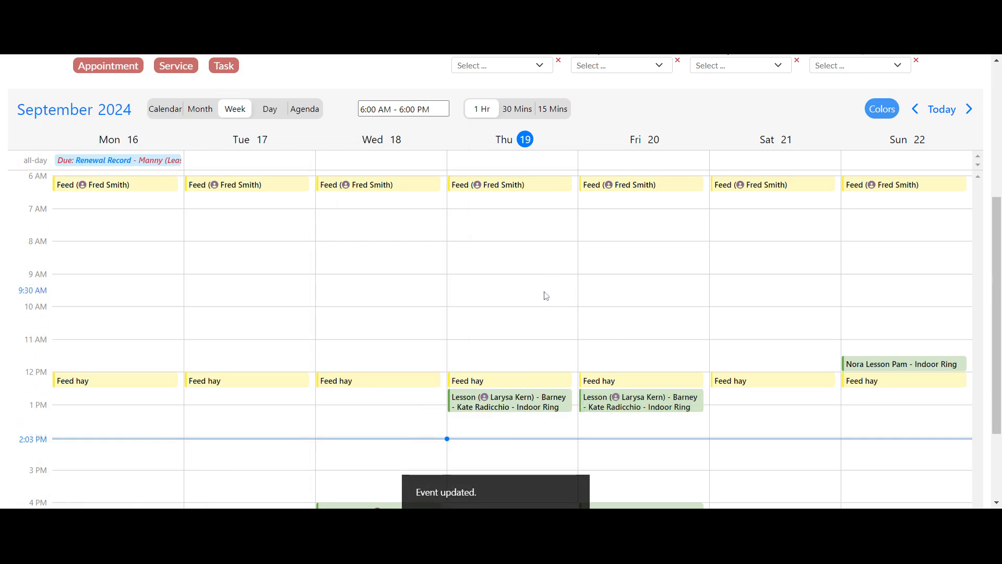
- Open the form for adding basic service events and turn on adding events by horse
{"action": "scroll", "coordinate": [543, 293], "scroll_direction": "up", "scroll_amount": 3}
{"action": "scroll", "coordinate": [544, 293], "scroll_direction": "up", "scroll_amount": 2}
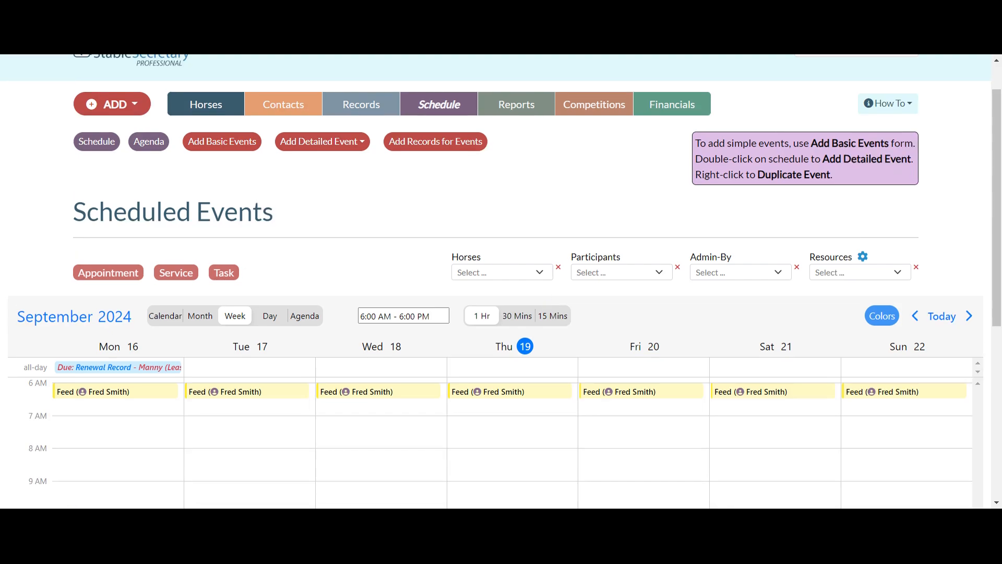
{"action": "left_click", "coordinate": [231, 145]}
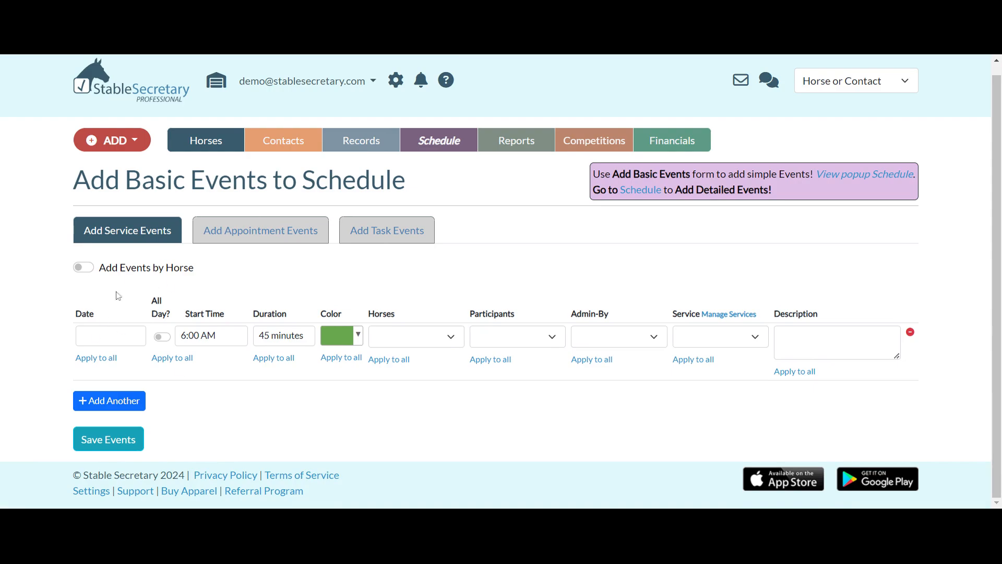
{"action": "left_click", "coordinate": [93, 268]}
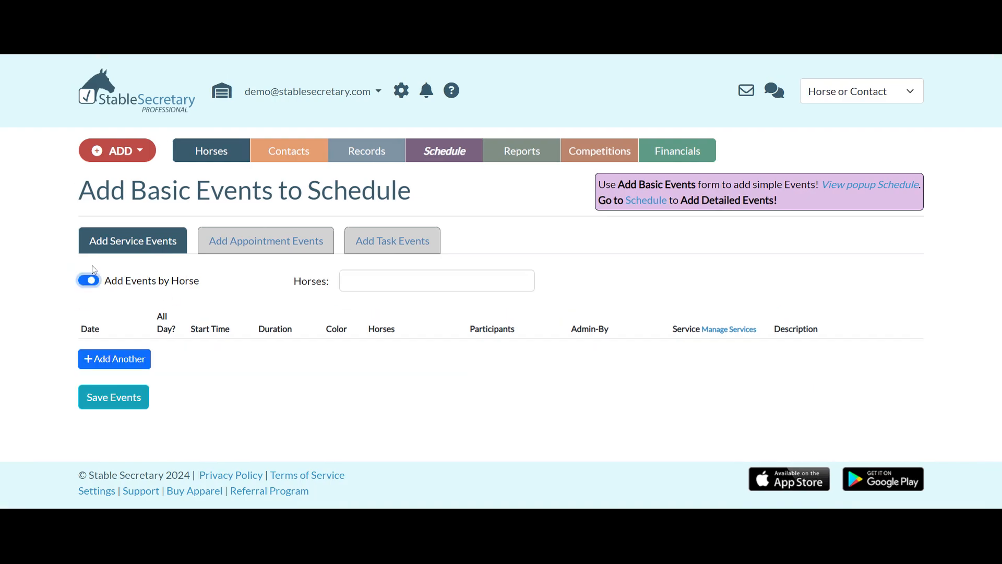
- Create service event rows for the horses Barney, Brooky, Brownie, Dixie and Manny
{"action": "left_click", "coordinate": [385, 288]}
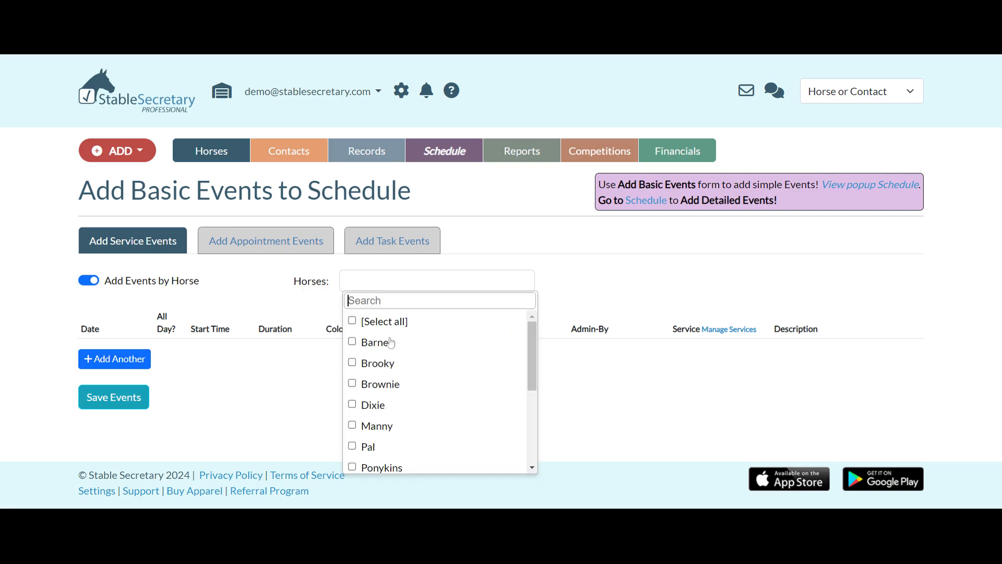
{"action": "left_click", "coordinate": [352, 342]}
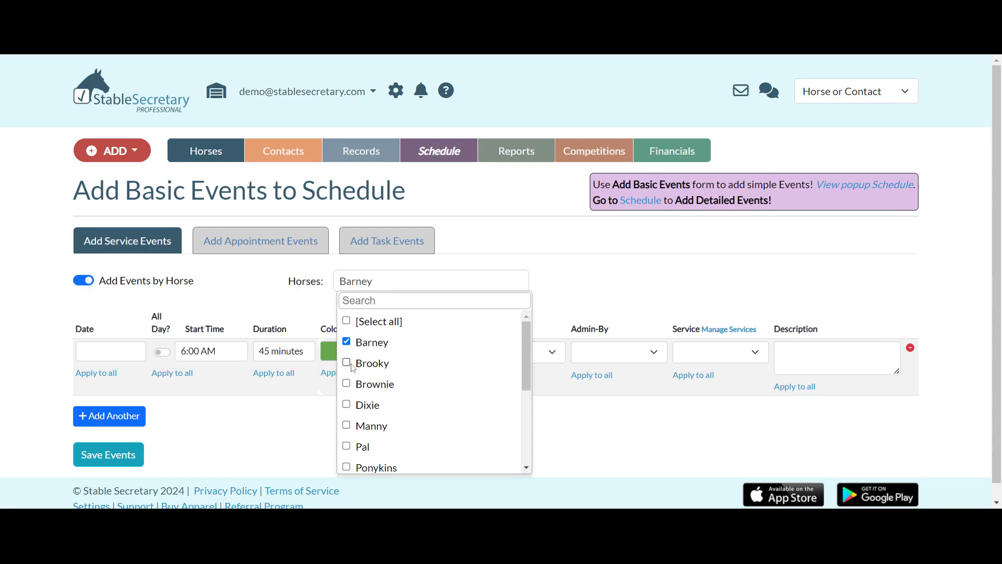
{"action": "left_click", "coordinate": [352, 366]}
{"action": "left_click", "coordinate": [349, 385]}
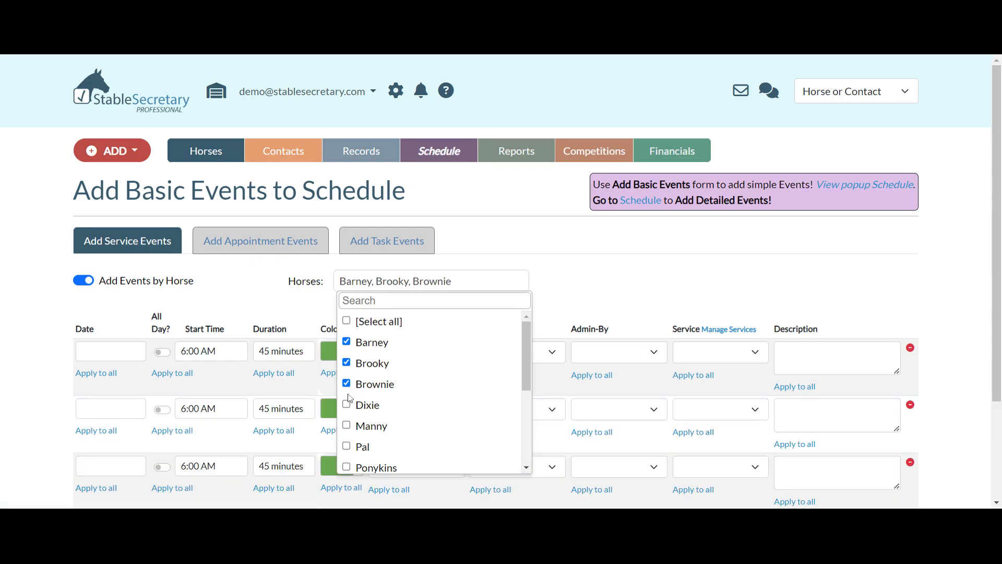
{"action": "left_click", "coordinate": [348, 406]}
{"action": "left_click", "coordinate": [346, 426]}
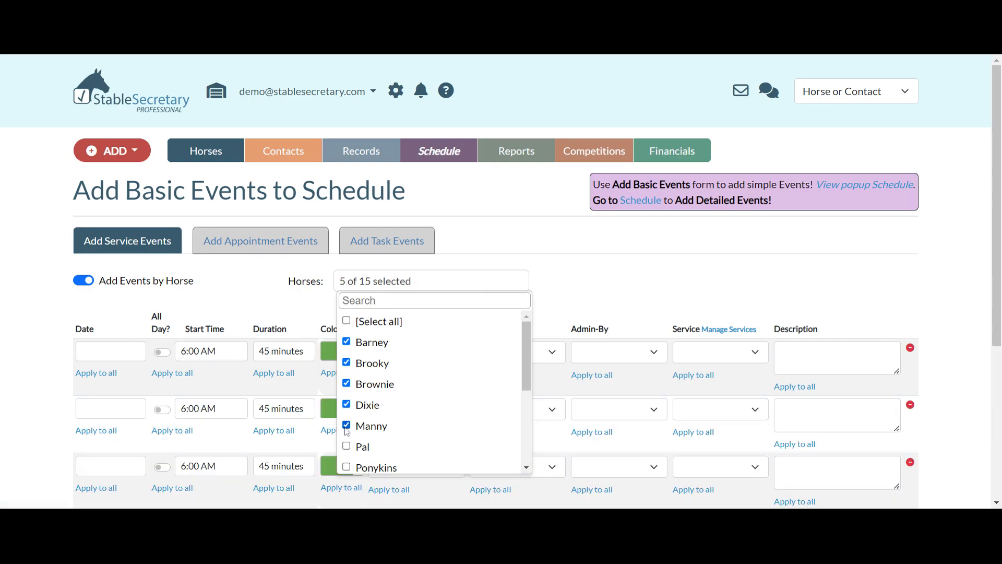
{"action": "left_click", "coordinate": [288, 317]}
- Set Barney's service event date to Sep-20-2024 and apply that date to all rows
{"action": "scroll", "coordinate": [288, 316], "scroll_direction": "down", "scroll_amount": 1}
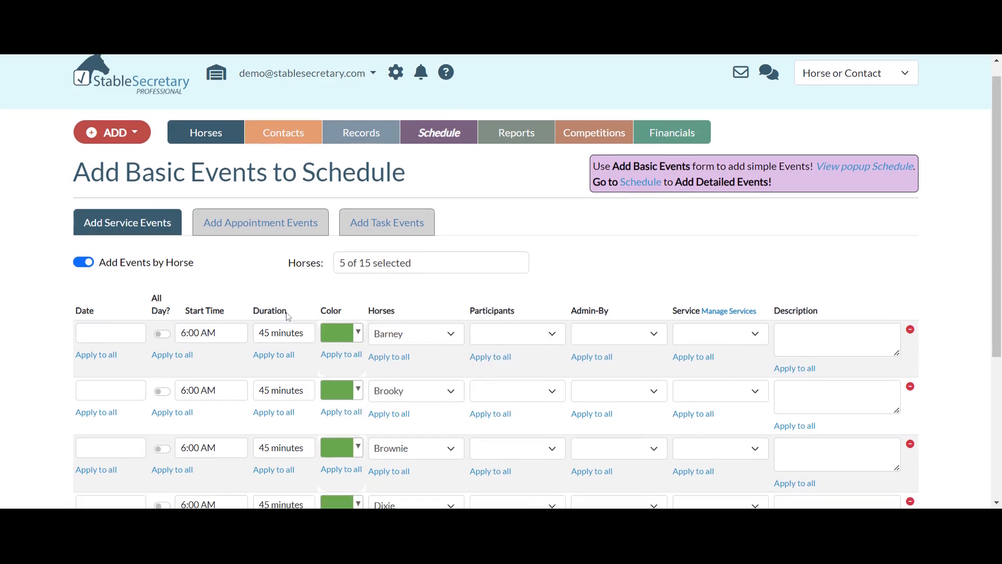
{"action": "scroll", "coordinate": [288, 317], "scroll_direction": "down", "scroll_amount": 3}
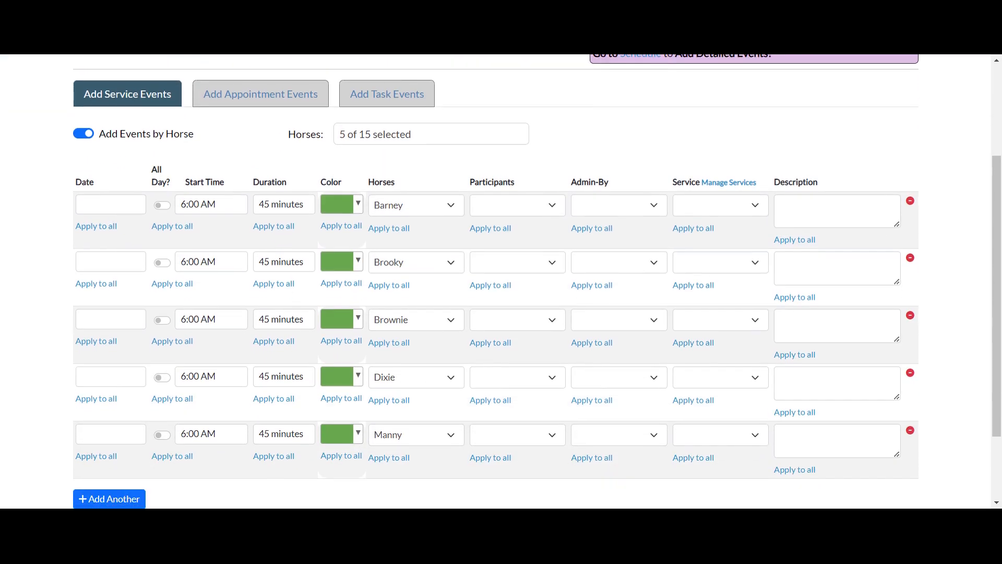
{"action": "left_click", "coordinate": [111, 204]}
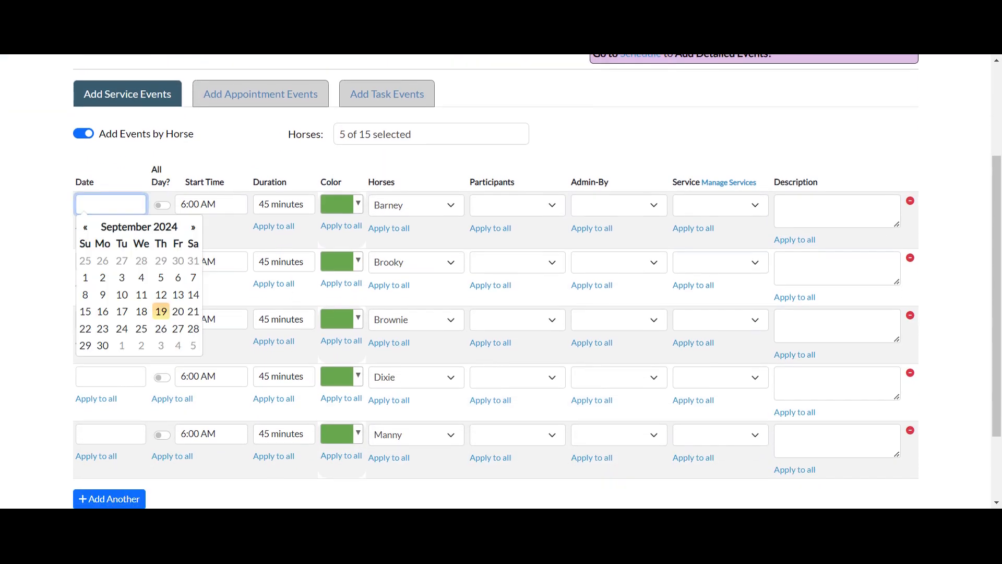
{"action": "left_click", "coordinate": [177, 311]}
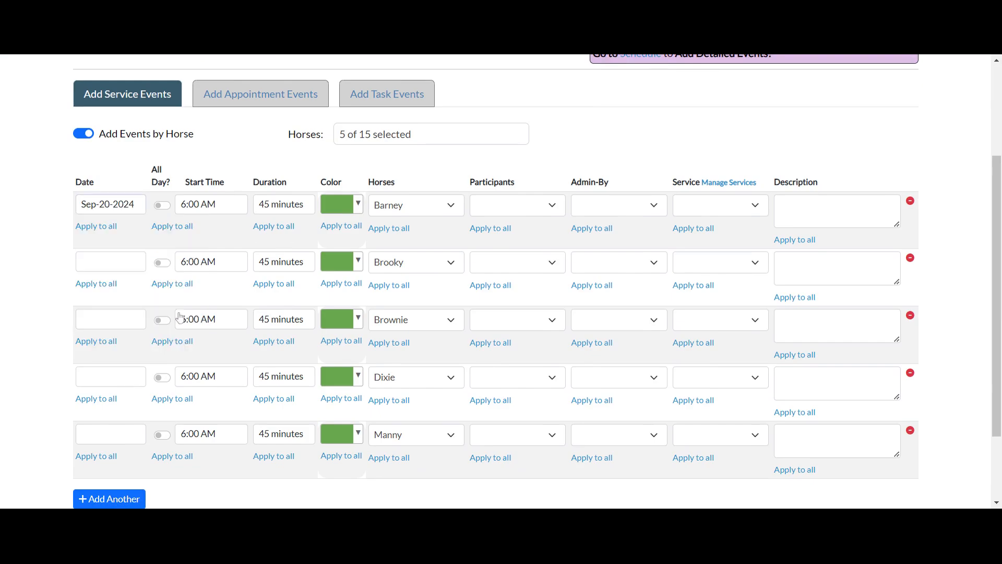
{"action": "left_click", "coordinate": [102, 226]}
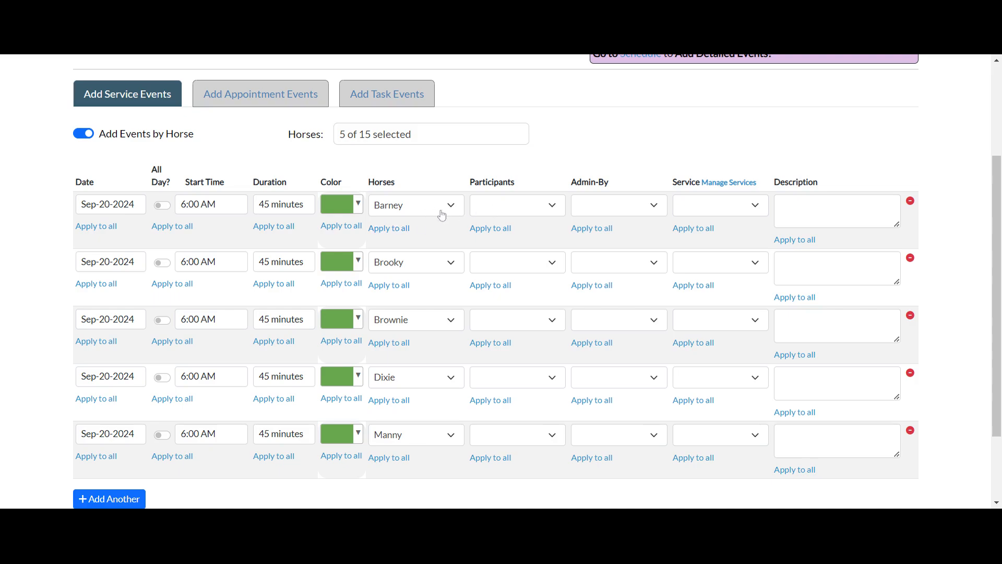
- Set Barney's service to Flat Ride - $30.00 and apply that service to all rows
{"action": "left_click", "coordinate": [709, 205]}
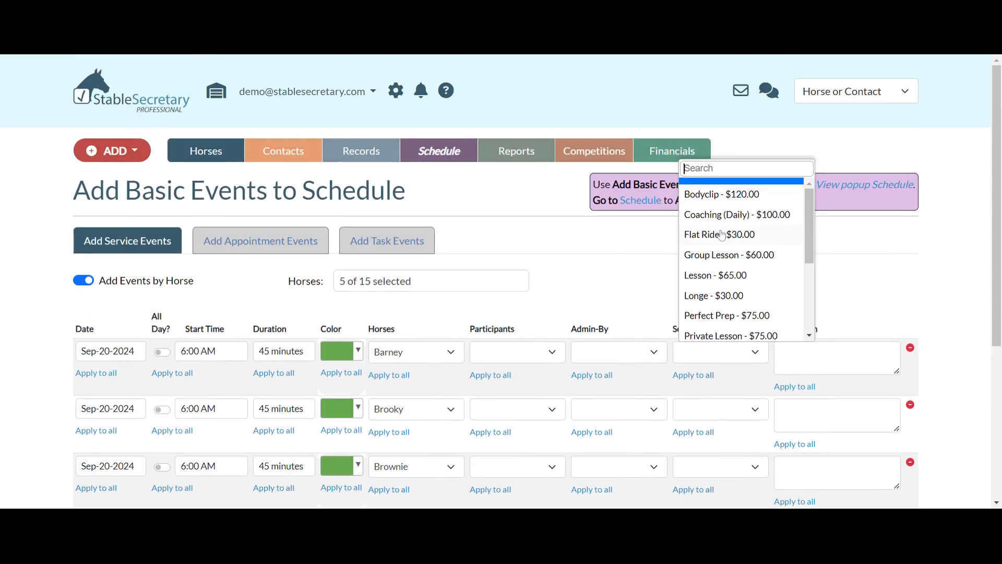
{"action": "left_click", "coordinate": [723, 234]}
{"action": "scroll", "coordinate": [684, 271], "scroll_direction": "down", "scroll_amount": 1}
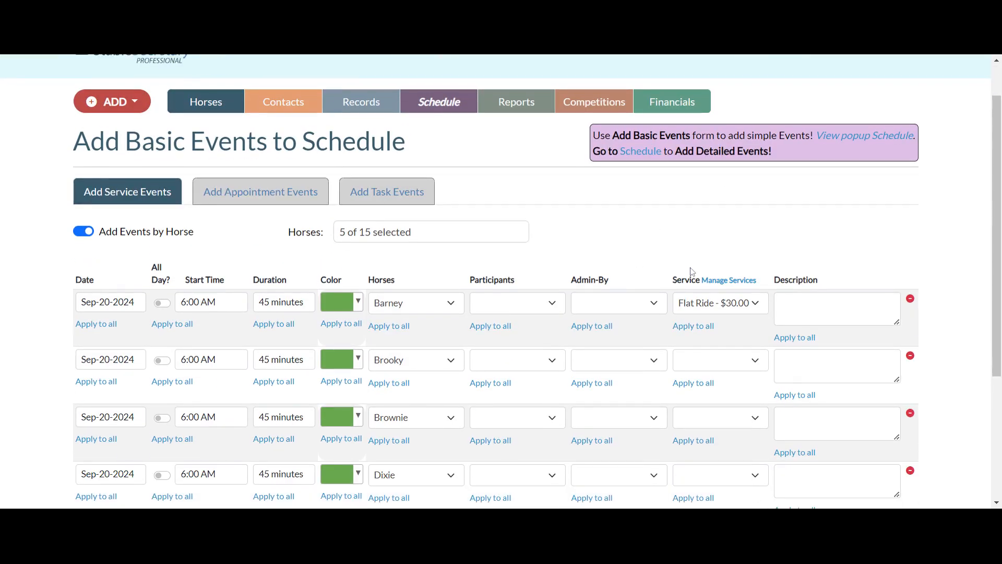
{"action": "left_click", "coordinate": [690, 329]}
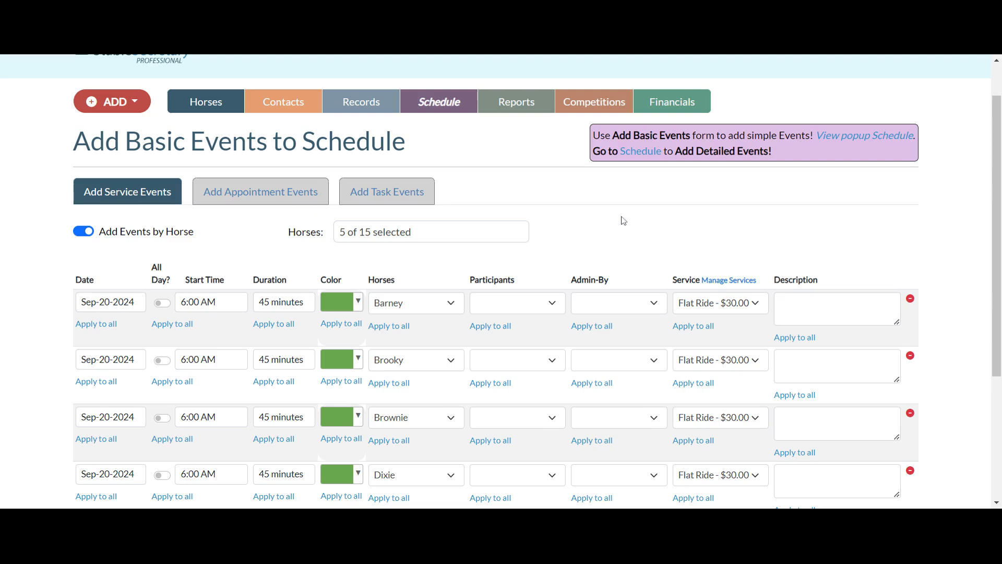
- Choose a staff contact as Admin-By in Barney's row and apply that contact to all rows
{"action": "scroll", "coordinate": [623, 220], "scroll_direction": "down", "scroll_amount": 2}
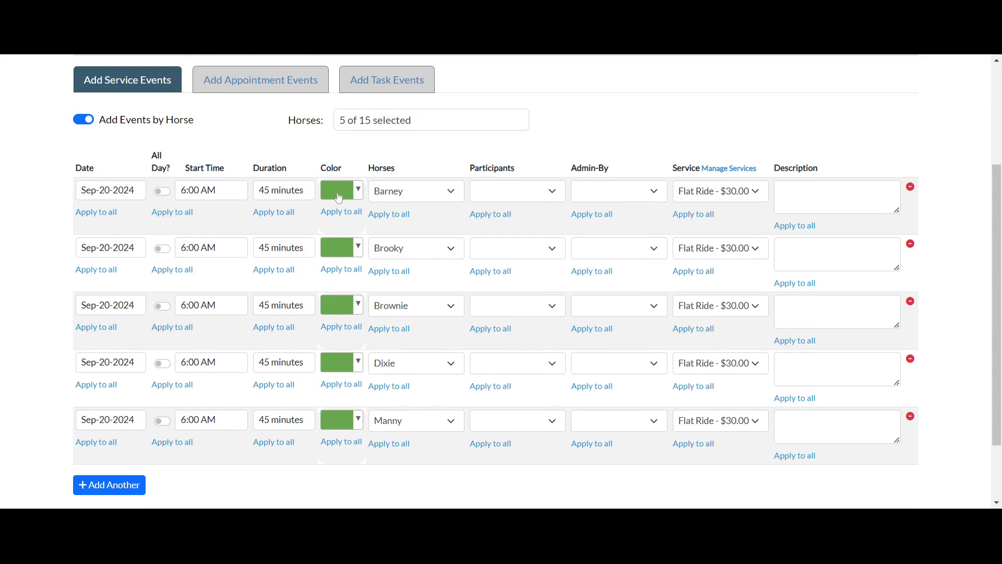
{"action": "left_click", "coordinate": [653, 191]}
{"action": "scroll", "coordinate": [626, 306], "scroll_direction": "down", "scroll_amount": 2}
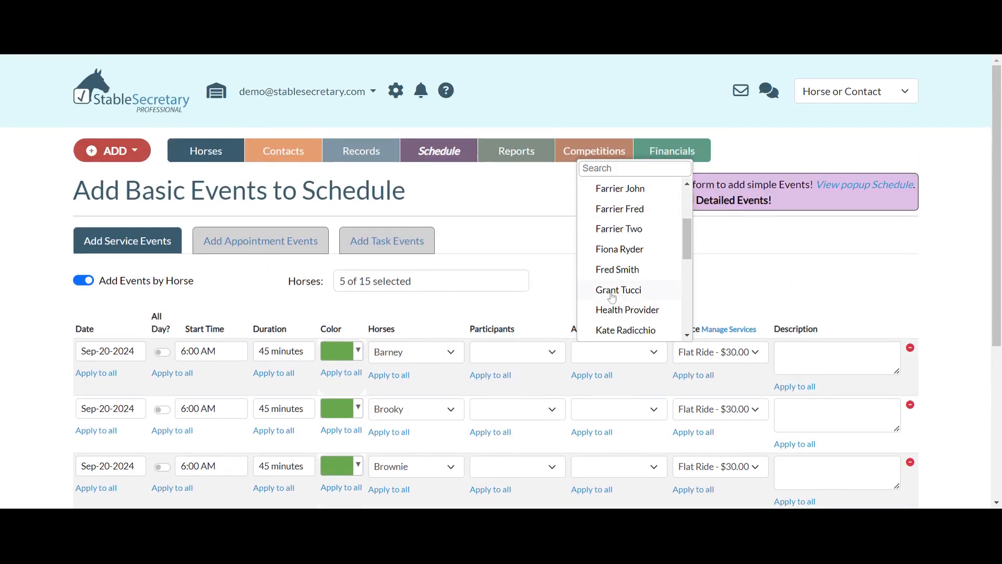
{"action": "left_click", "coordinate": [608, 290]}
{"action": "scroll", "coordinate": [605, 299], "scroll_direction": "down", "scroll_amount": 2}
{"action": "left_click", "coordinate": [597, 296]}
{"action": "scroll", "coordinate": [600, 307], "scroll_direction": "down", "scroll_amount": 3}
- Reassign Admin-By in the Dixie and Manny rows to a second staff contact, the same for both horses
{"action": "left_click", "coordinate": [620, 321]}
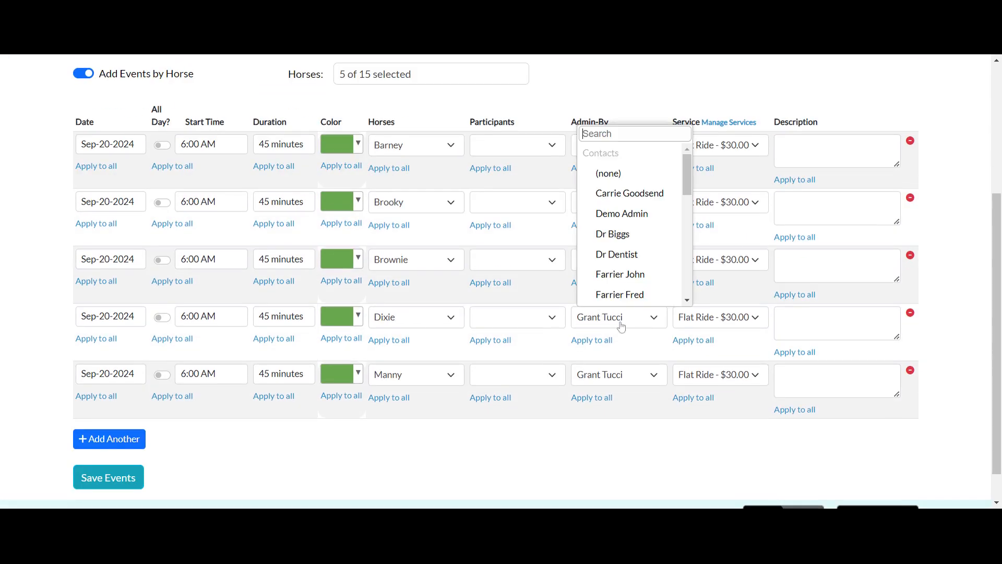
{"action": "scroll", "coordinate": [641, 271], "scroll_direction": "down", "scroll_amount": 3}
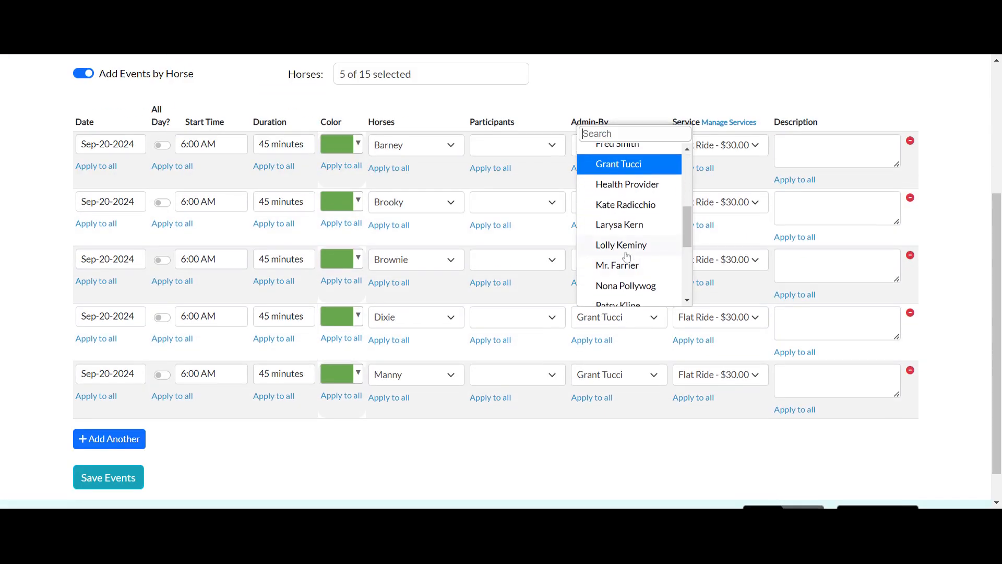
{"action": "left_click", "coordinate": [614, 203]}
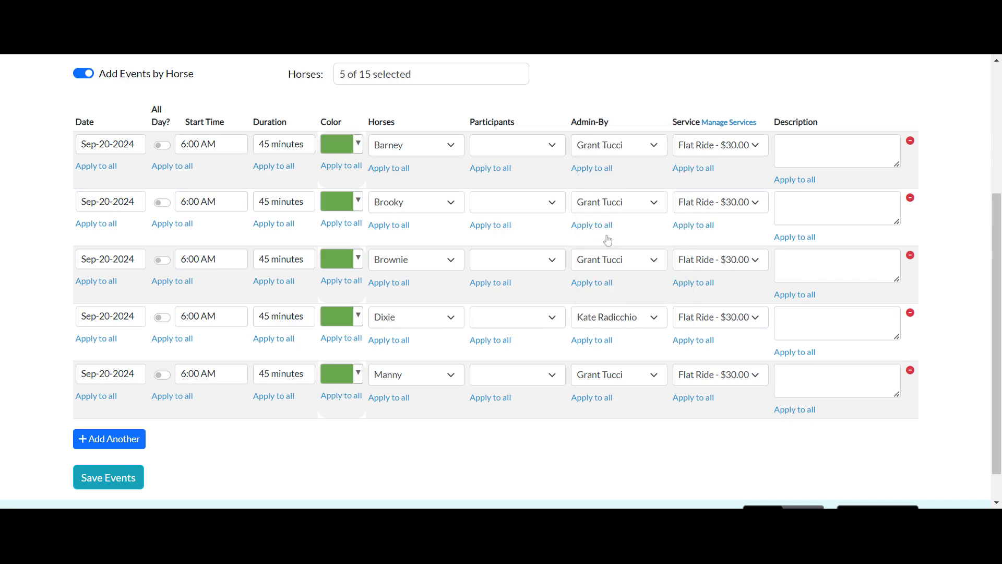
{"action": "left_click", "coordinate": [603, 376]}
{"action": "scroll", "coordinate": [641, 336], "scroll_direction": "down", "scroll_amount": 5}
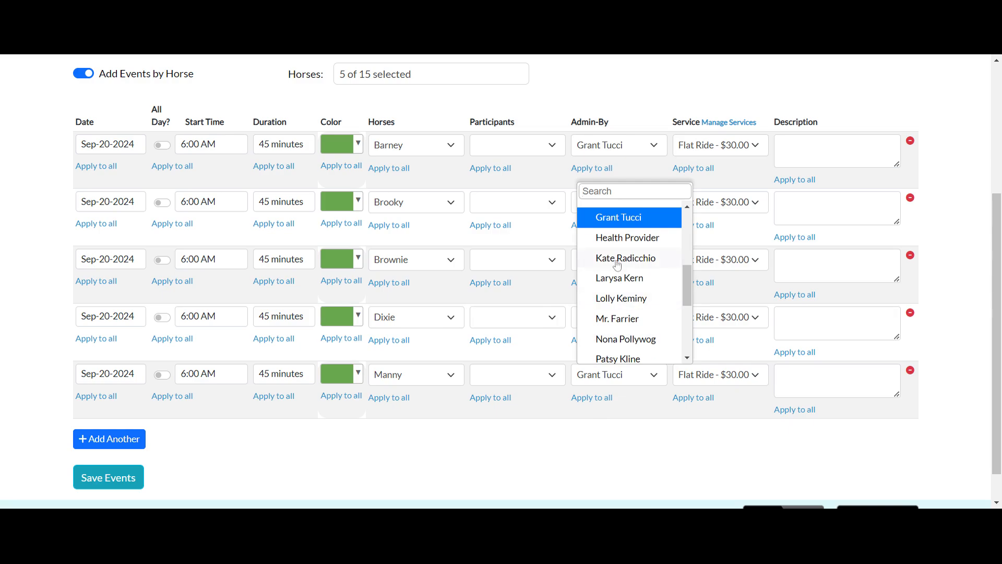
{"action": "left_click", "coordinate": [619, 262]}
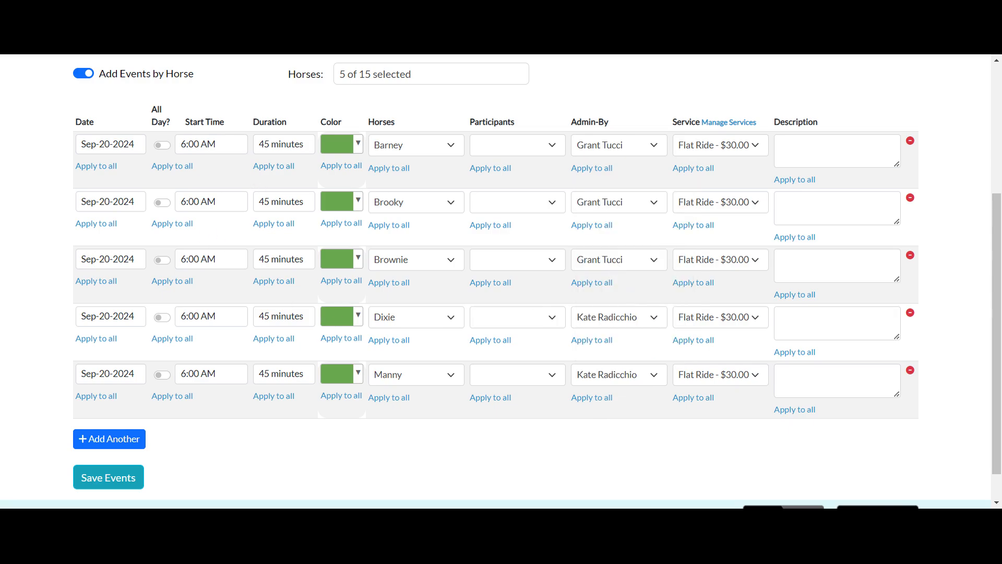
- Set the start times to 8:30 AM for Brooky, 9:30 AM for Barney and 10:30 AM for Brownie
{"action": "left_click", "coordinate": [212, 201]}
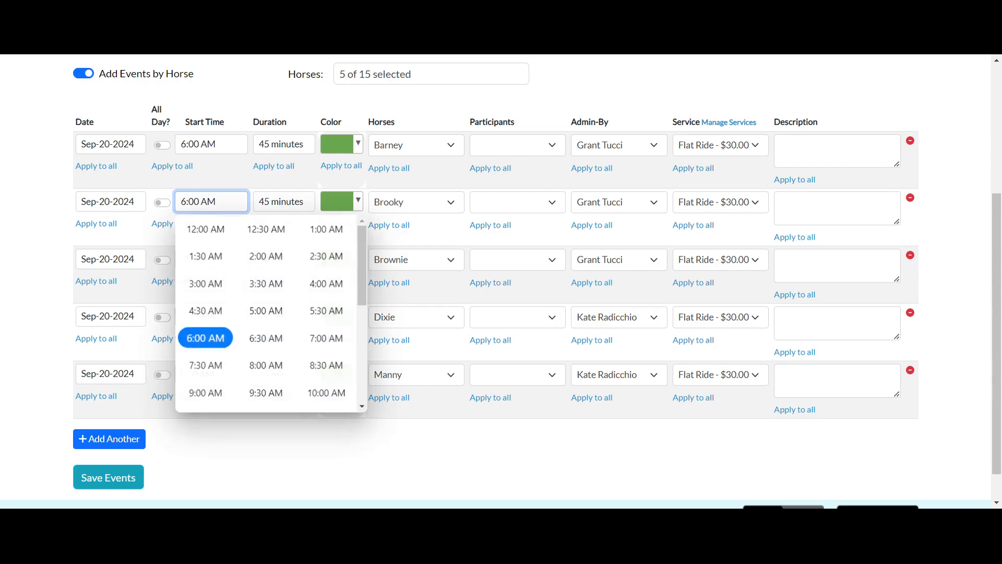
{"action": "left_click", "coordinate": [326, 366]}
{"action": "left_click", "coordinate": [211, 144]}
{"action": "scroll", "coordinate": [266, 271], "scroll_direction": "down", "scroll_amount": 2}
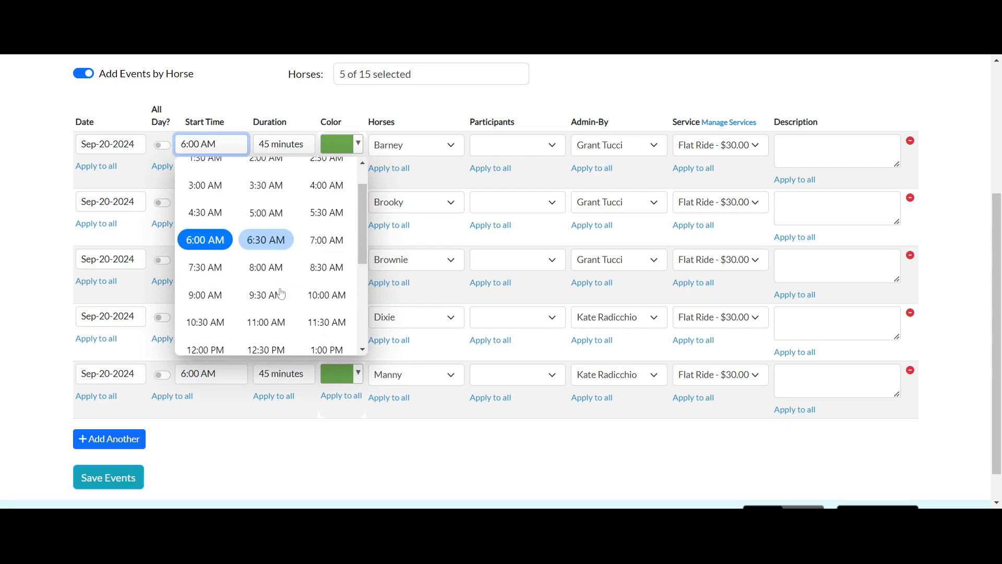
{"action": "left_click", "coordinate": [265, 289]}
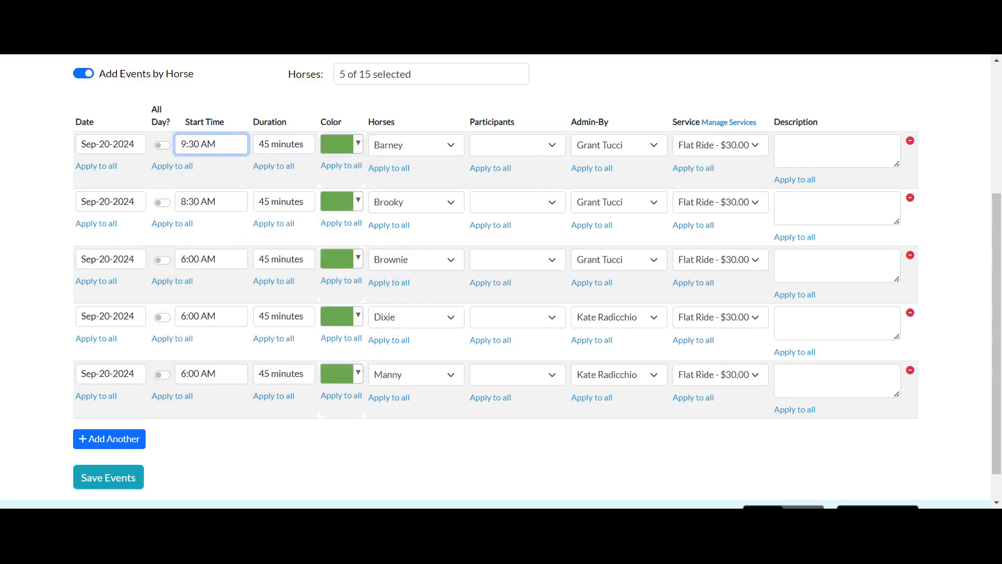
{"action": "left_click", "coordinate": [211, 259]}
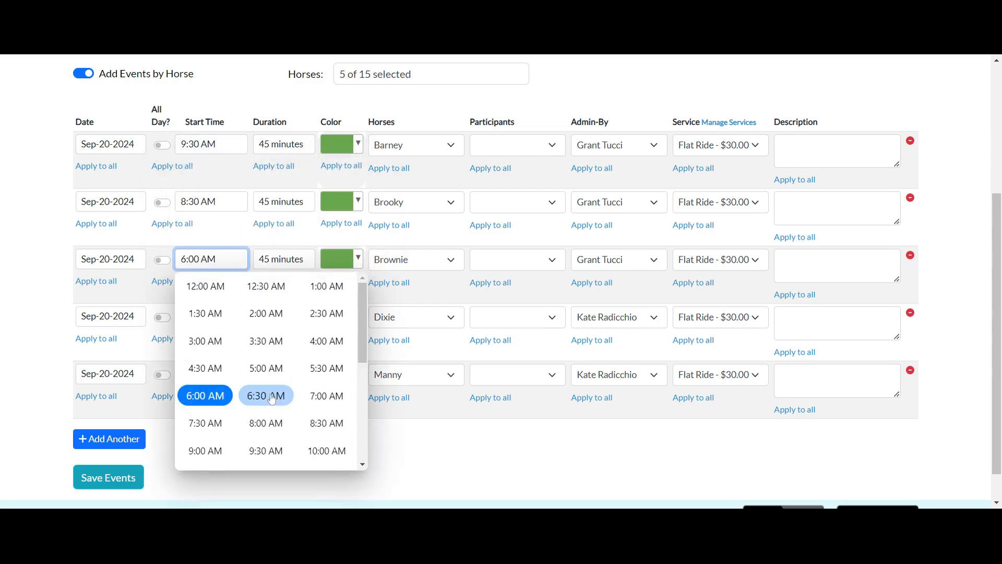
{"action": "scroll", "coordinate": [266, 397], "scroll_direction": "down", "scroll_amount": 2}
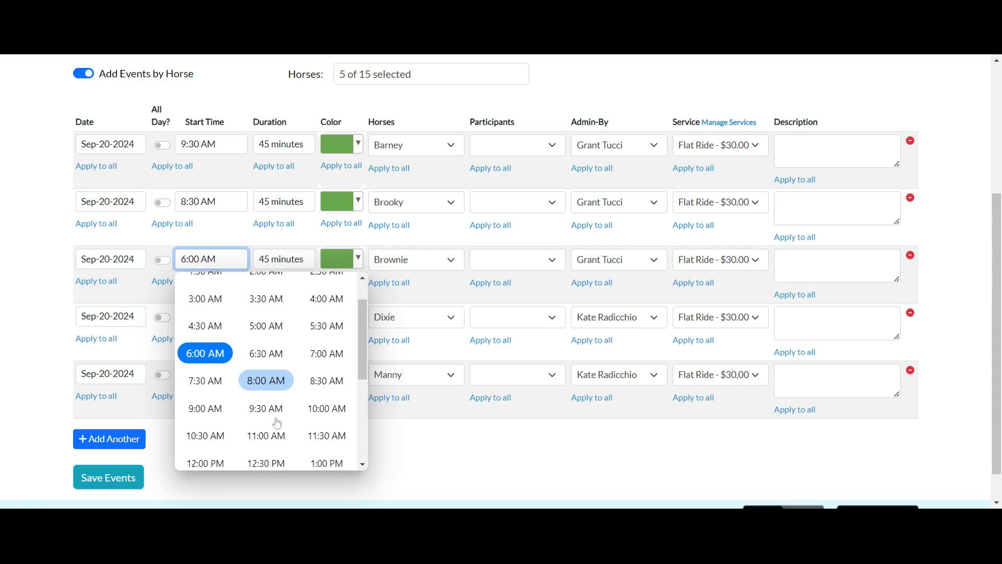
{"action": "left_click", "coordinate": [209, 439]}
- Set the start times to 8:30 AM for Dixie and 9:30 AM for Manny
{"action": "left_click", "coordinate": [211, 316]}
{"action": "scroll", "coordinate": [292, 235], "scroll_direction": "down", "scroll_amount": 1}
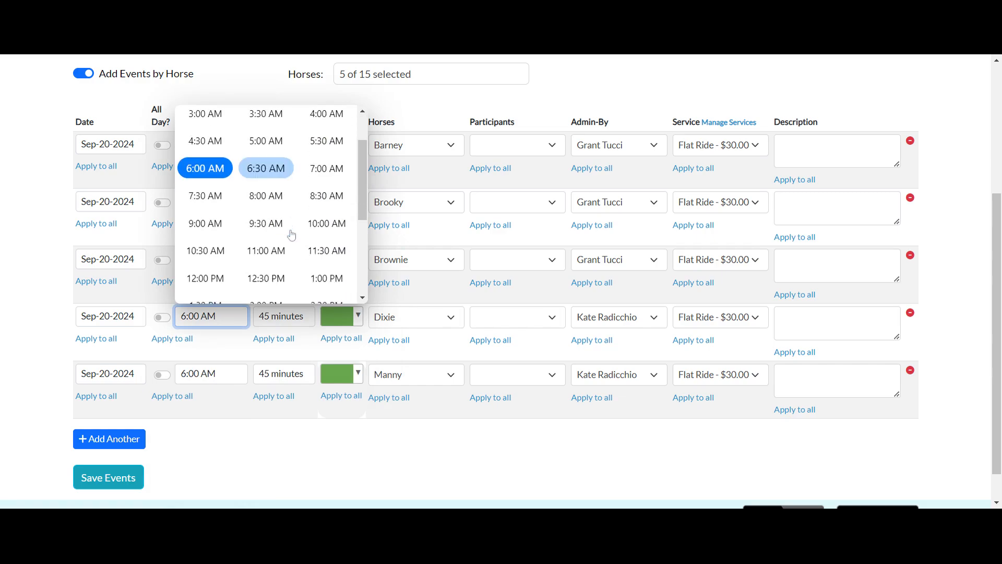
{"action": "left_click", "coordinate": [323, 205]}
{"action": "left_click", "coordinate": [210, 374]}
{"action": "scroll", "coordinate": [282, 296], "scroll_direction": "down", "scroll_amount": 1}
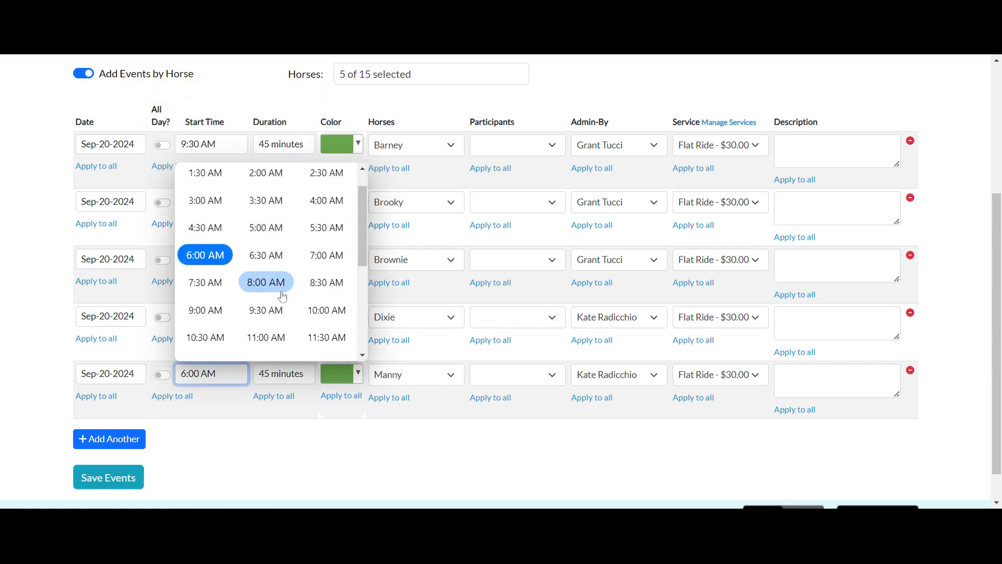
{"action": "left_click", "coordinate": [266, 310]}
- Change the Dixie and Manny event colors to orange and save all the service events
{"action": "scroll", "coordinate": [280, 470], "scroll_direction": "down", "scroll_amount": 1}
{"action": "scroll", "coordinate": [280, 470], "scroll_direction": "down", "scroll_amount": 1}
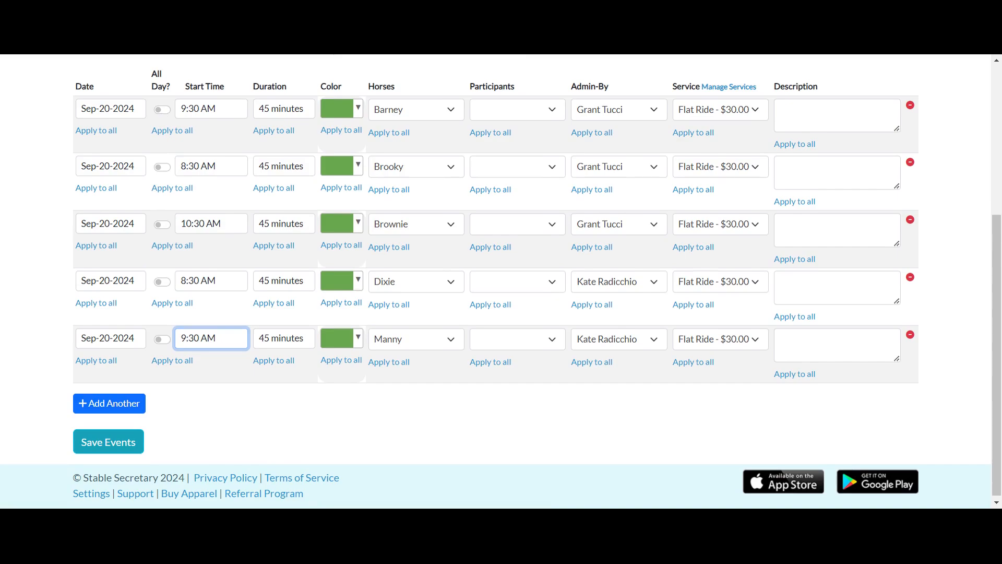
{"action": "left_click", "coordinate": [359, 282]}
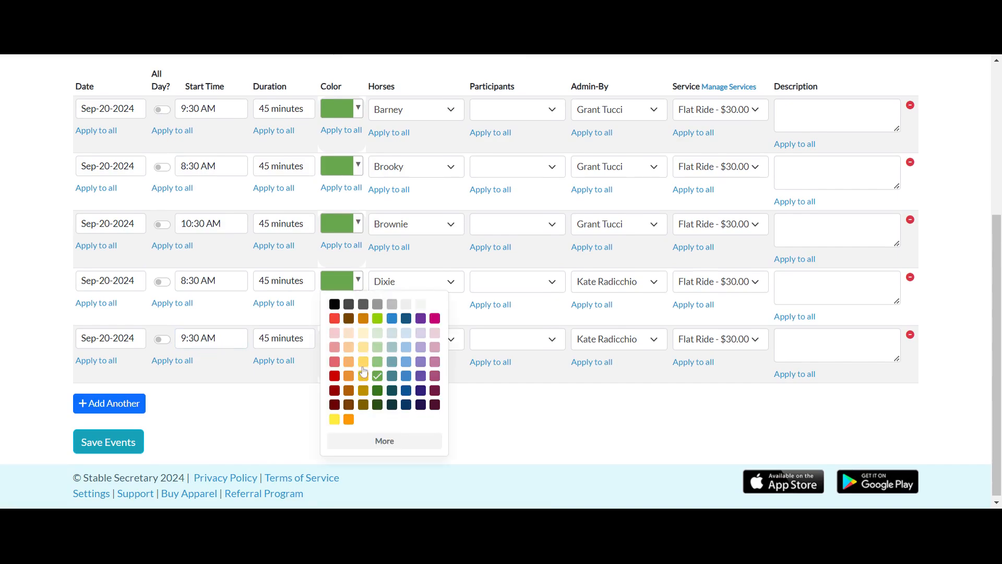
{"action": "left_click", "coordinate": [348, 376]}
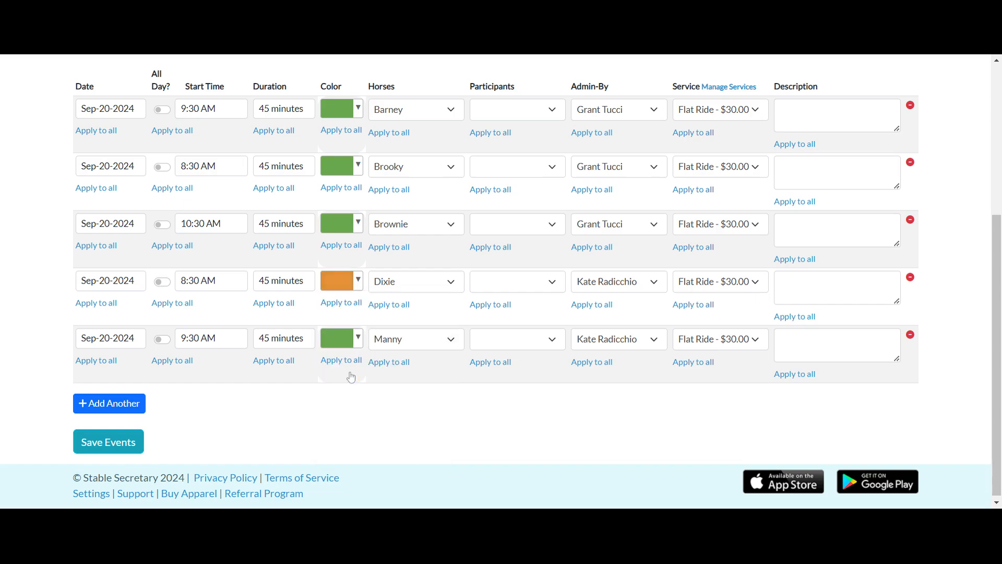
{"action": "left_click", "coordinate": [358, 342]}
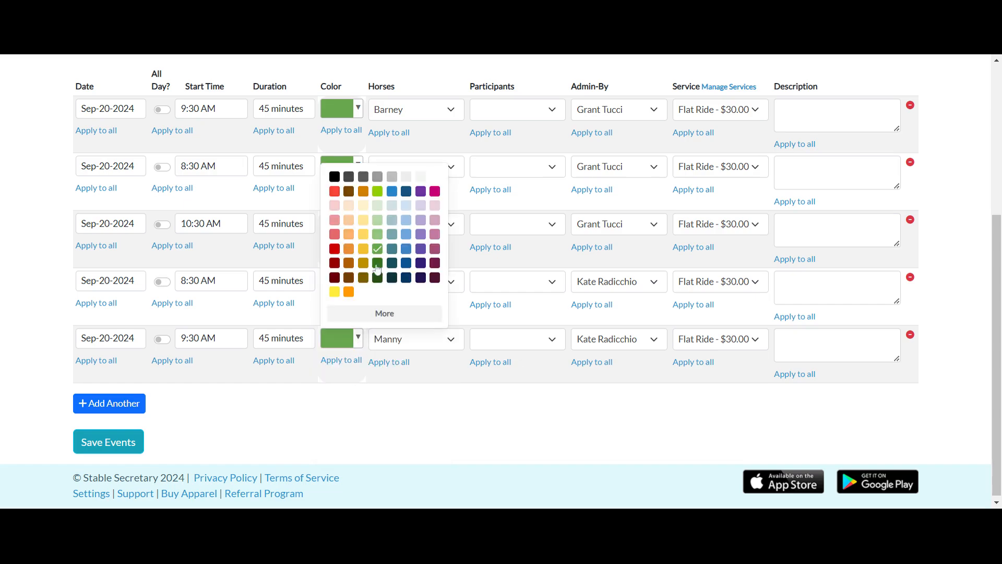
{"action": "left_click", "coordinate": [348, 249]}
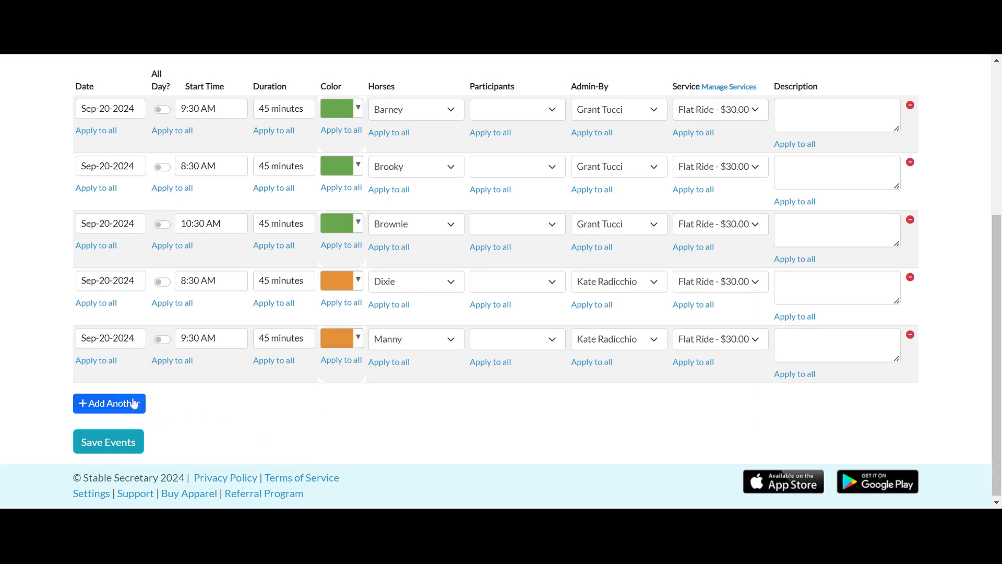
{"action": "left_click", "coordinate": [122, 442]}
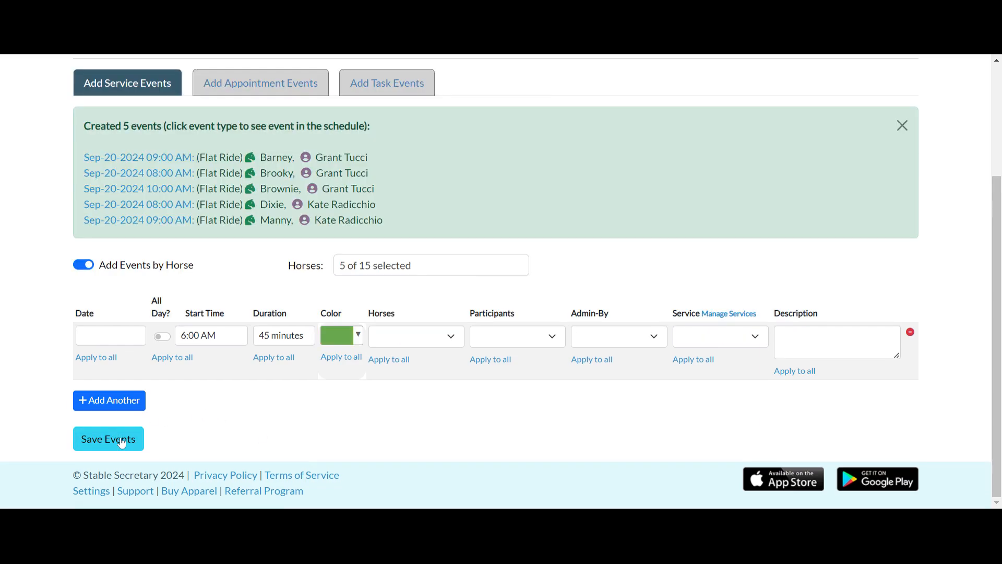
- Go to the schedule and examine the new flat rides on Fri 20 in the week view
{"action": "scroll", "coordinate": [280, 309], "scroll_direction": "up", "scroll_amount": 3}
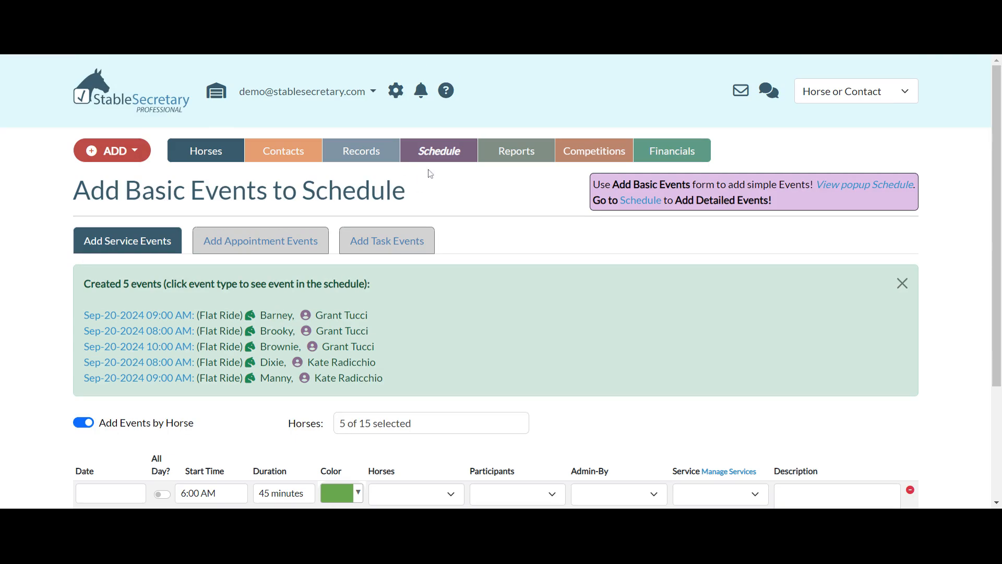
{"action": "left_click", "coordinate": [446, 159]}
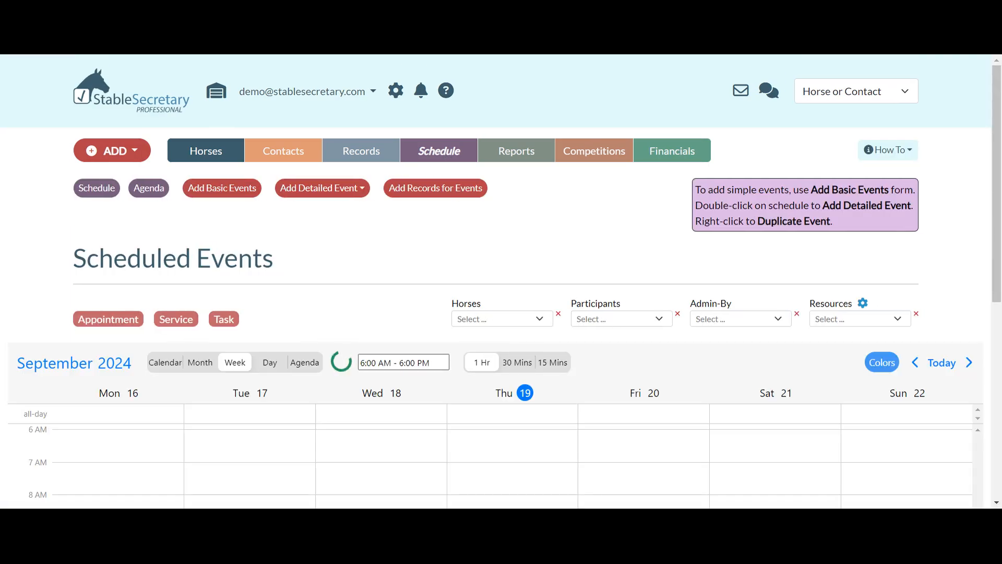
{"action": "scroll", "coordinate": [686, 371], "scroll_direction": "down", "scroll_amount": 5}
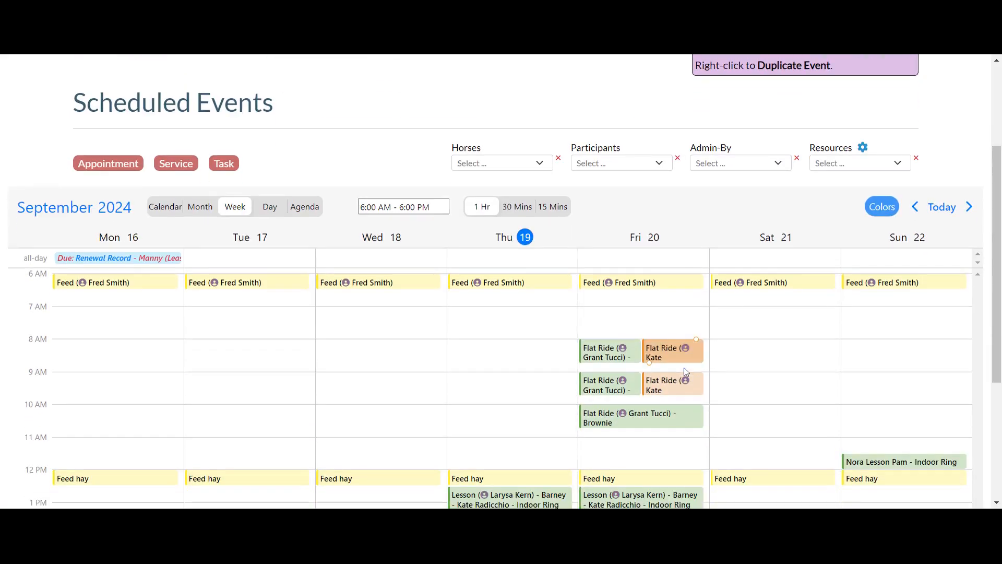
{"action": "scroll", "coordinate": [501, 282], "scroll_direction": "up", "scroll_amount": 2}
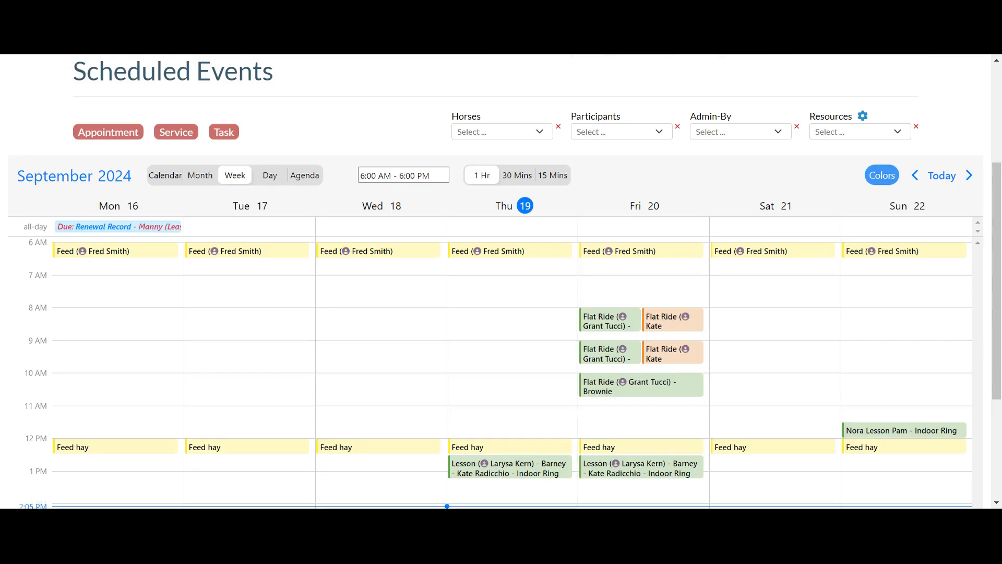
- Show Fri Sep 20 2024 in the day view, review its events in the agenda, and return to the day view
{"action": "left_click", "coordinate": [272, 177]}
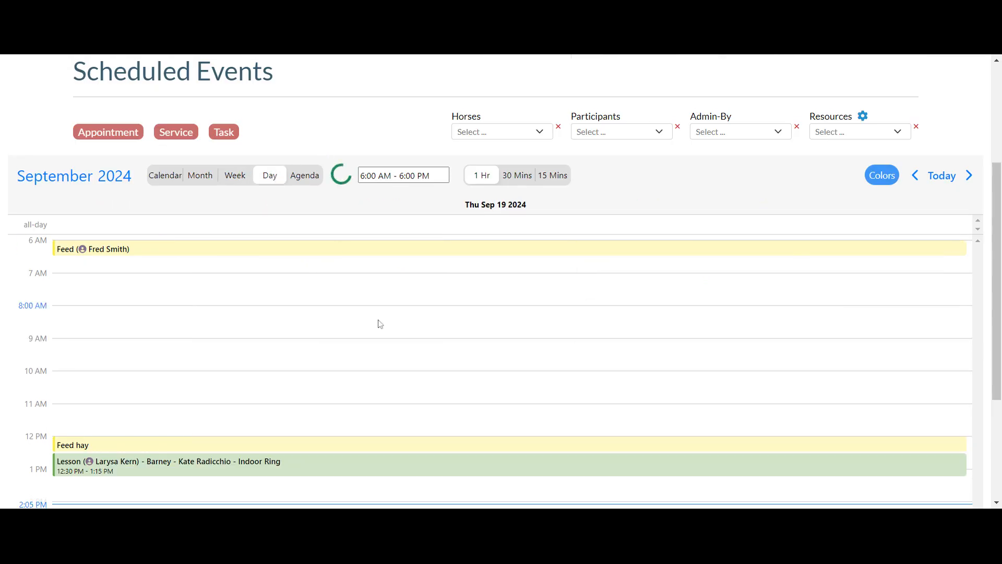
{"action": "left_click", "coordinate": [967, 177]}
{"action": "left_click", "coordinate": [314, 174]}
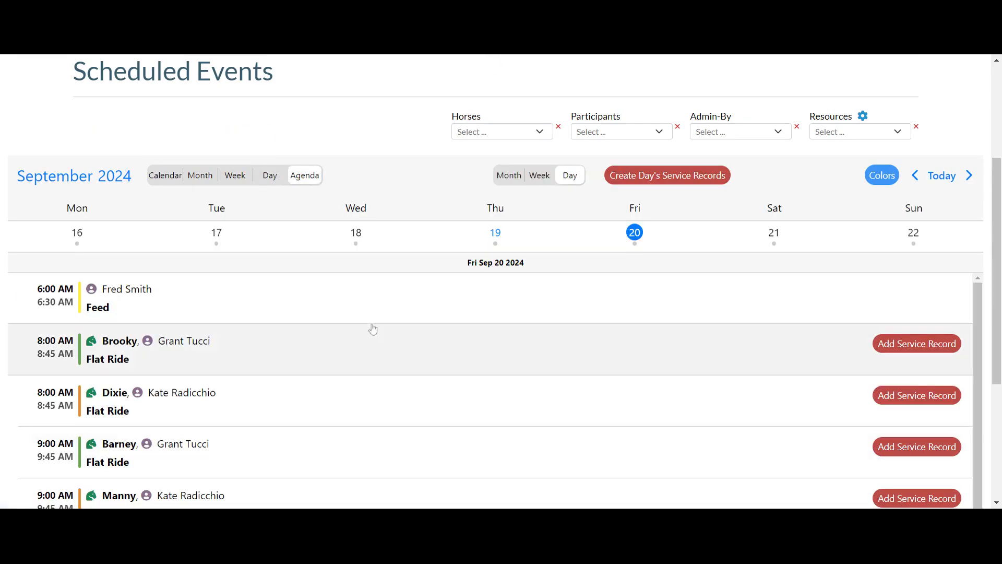
{"action": "scroll", "coordinate": [249, 271], "scroll_direction": "down", "scroll_amount": 2}
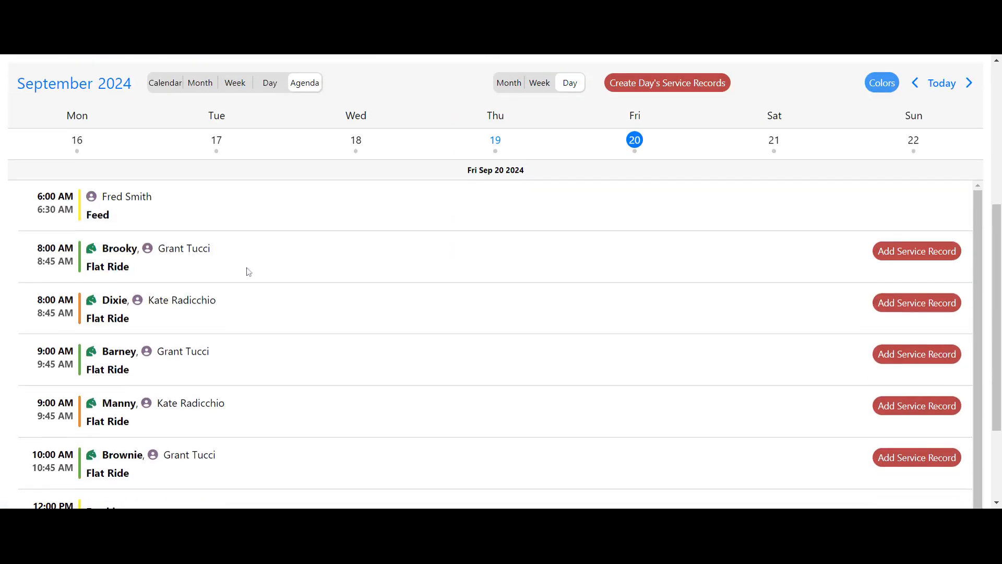
{"action": "scroll", "coordinate": [248, 272], "scroll_direction": "up", "scroll_amount": 3}
{"action": "left_click", "coordinate": [271, 217]}
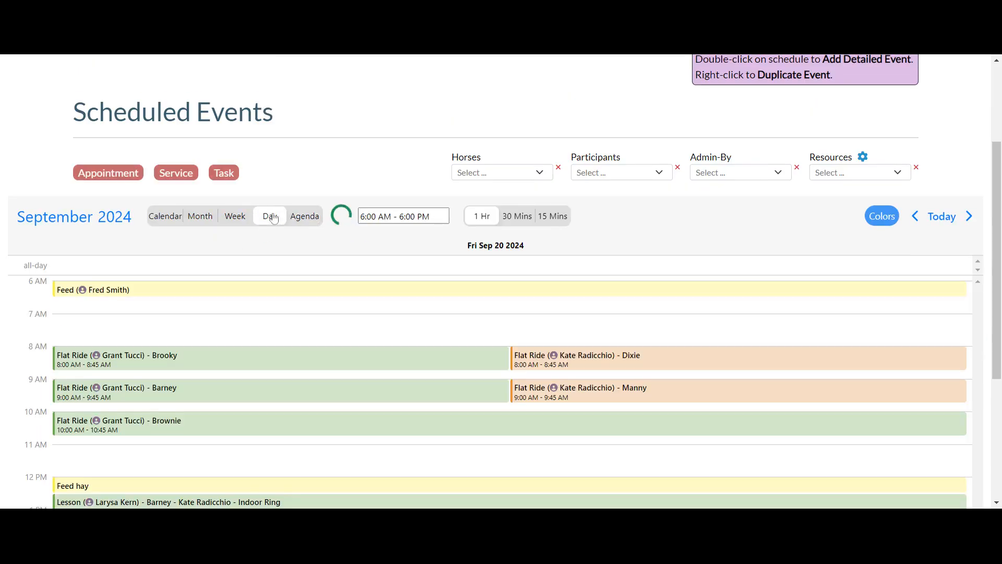
{"action": "scroll", "coordinate": [446, 137], "scroll_direction": "up", "scroll_amount": 3}
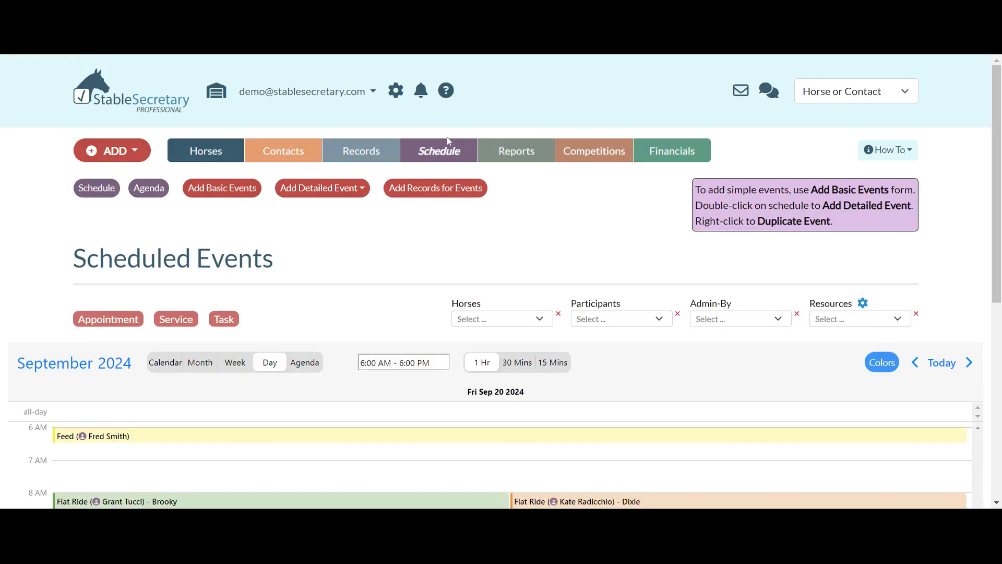